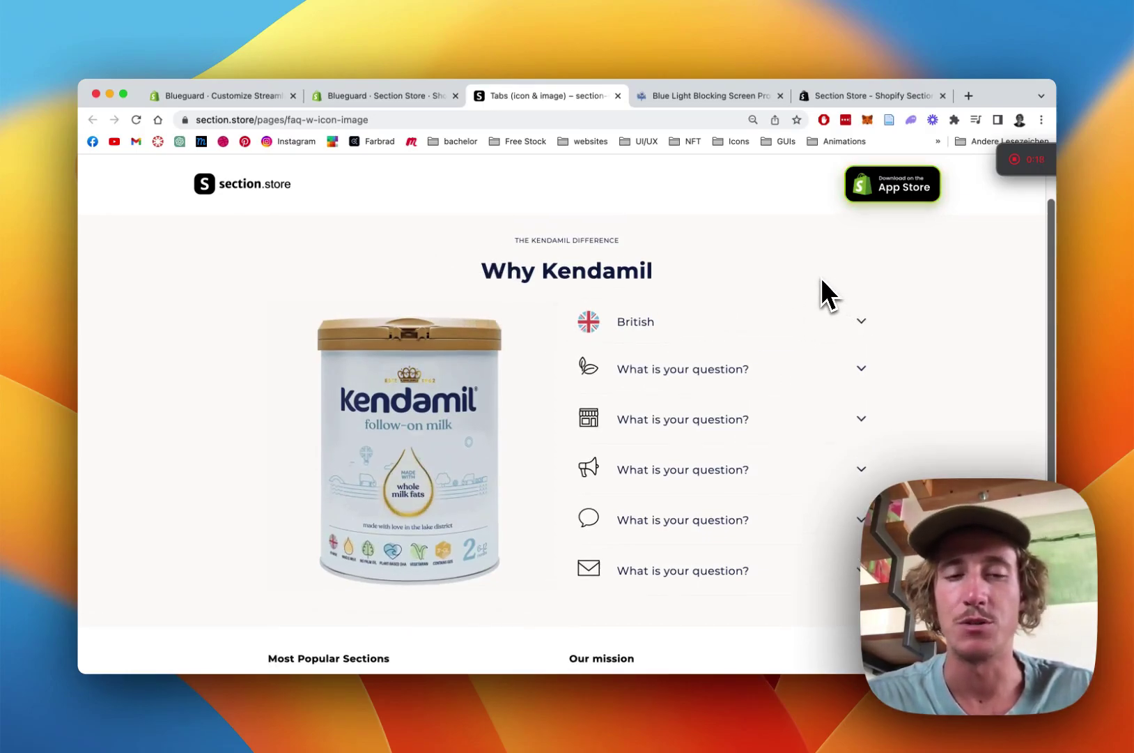
Expand the second, third and fourth questions on the Tabs (icon & image) demo, then switch to Blueguard's Section Store tab
scroll(822, 282, down, 1)
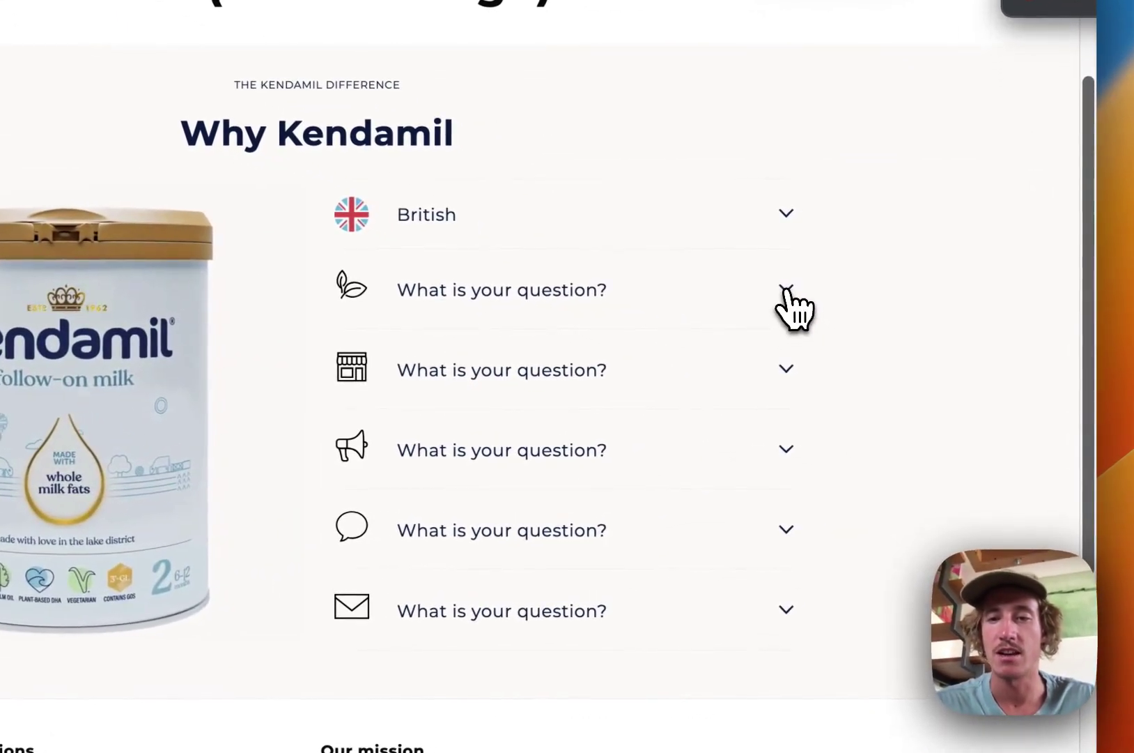
click(861, 347)
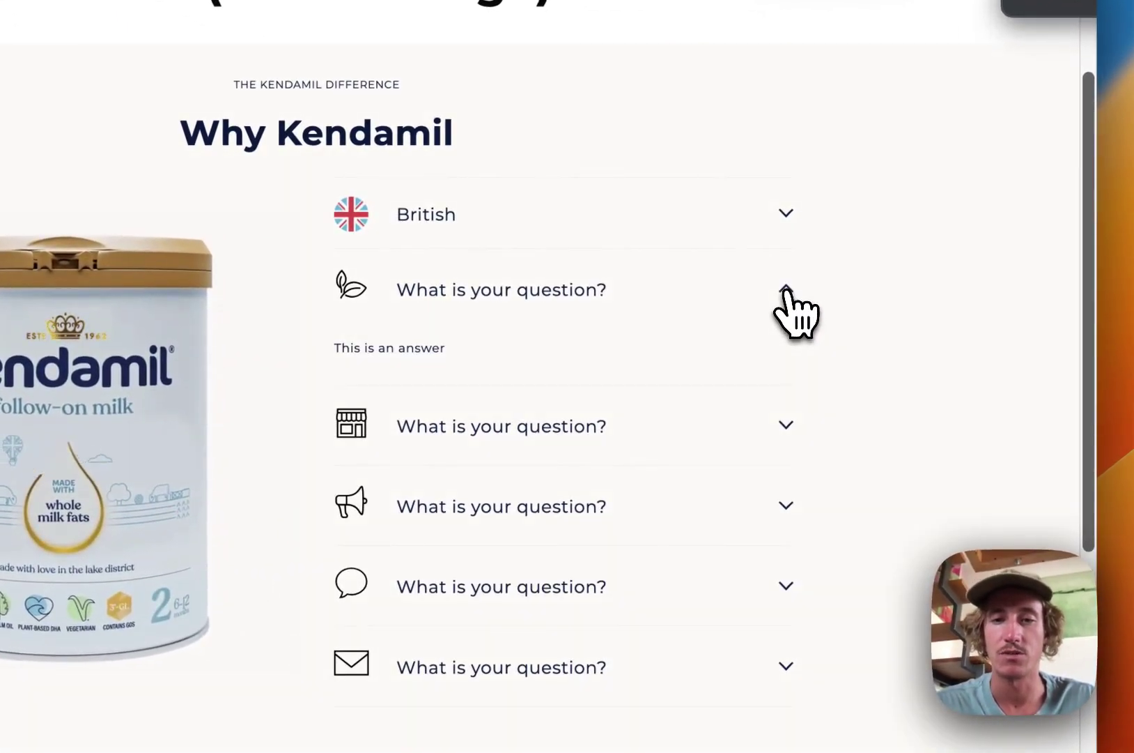
click(788, 377)
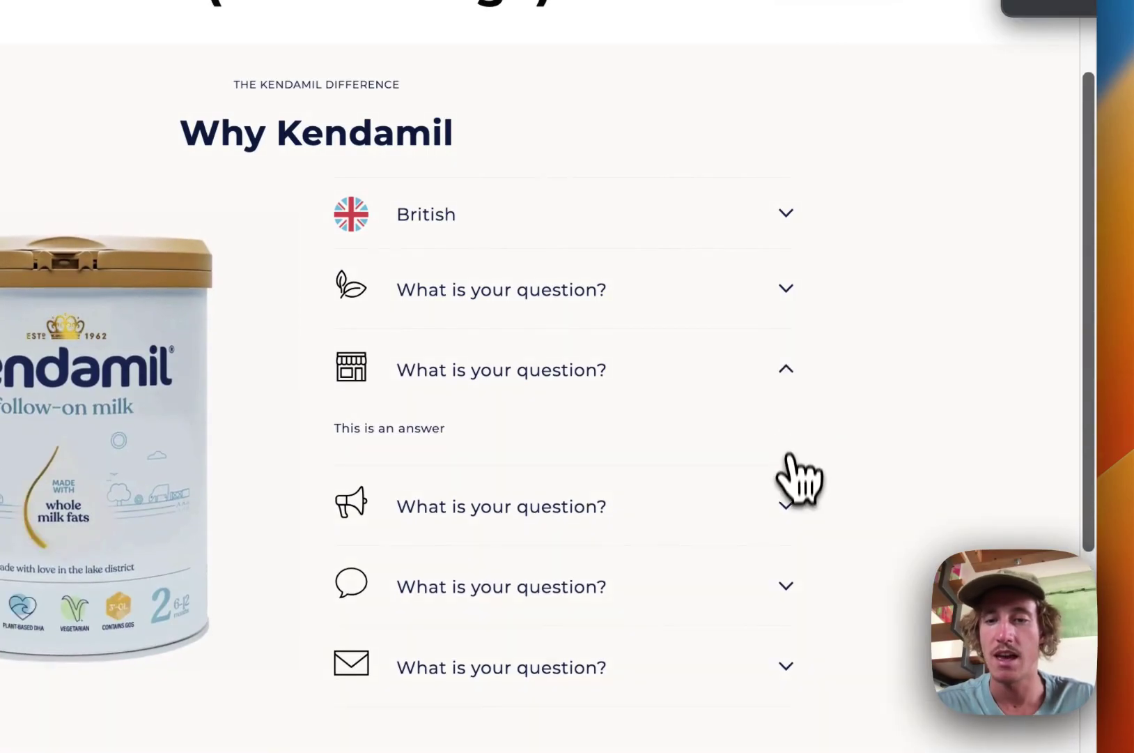
click(791, 505)
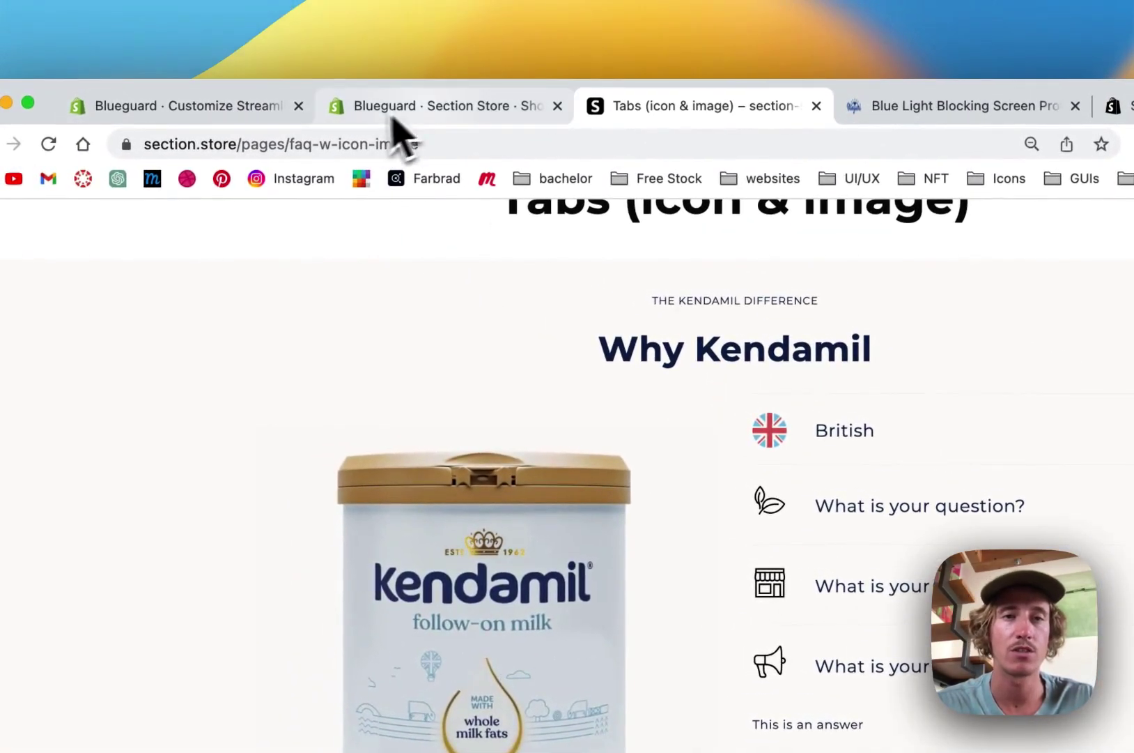
click(303, 43)
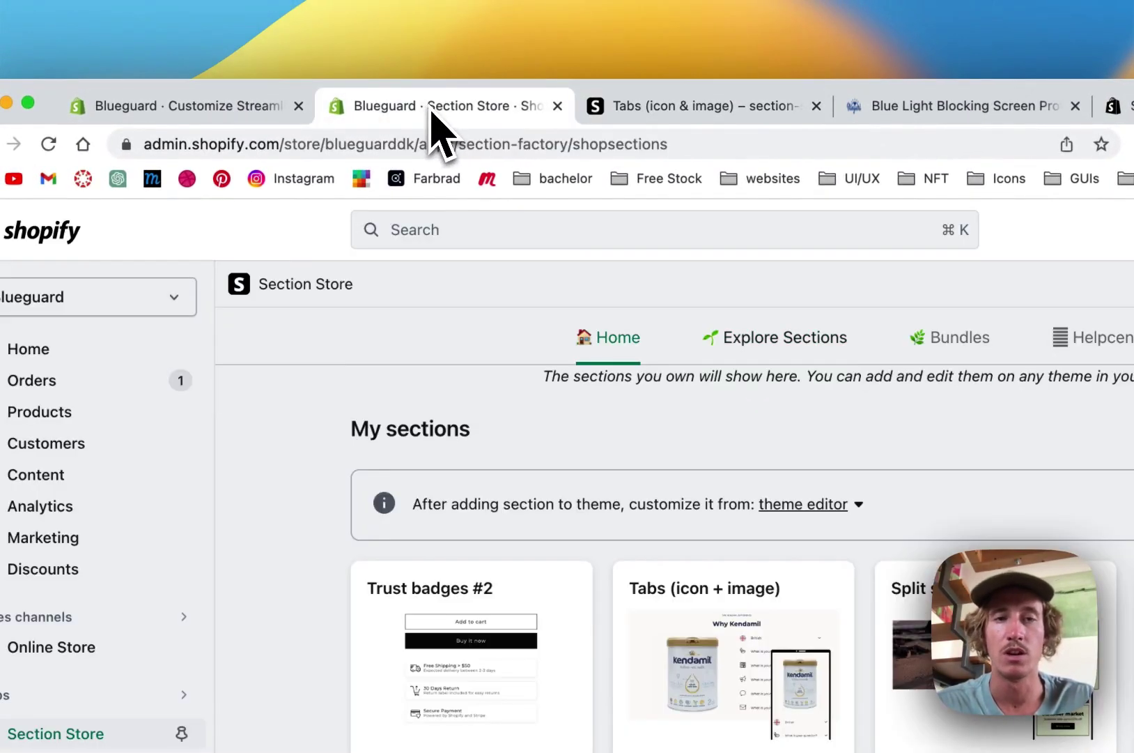
Scroll through the finished Benefits of Blueguard section in the theme editor, then go to the Section Store App Store listing
click(191, 105)
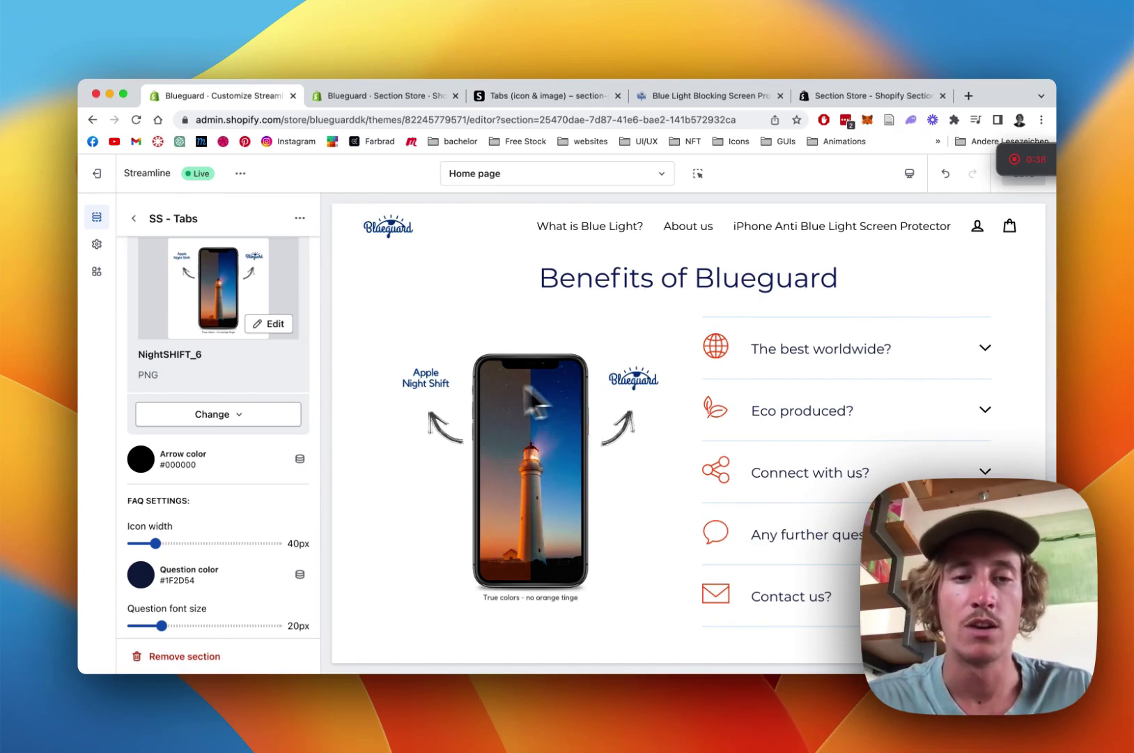
scroll(601, 419, down, 1)
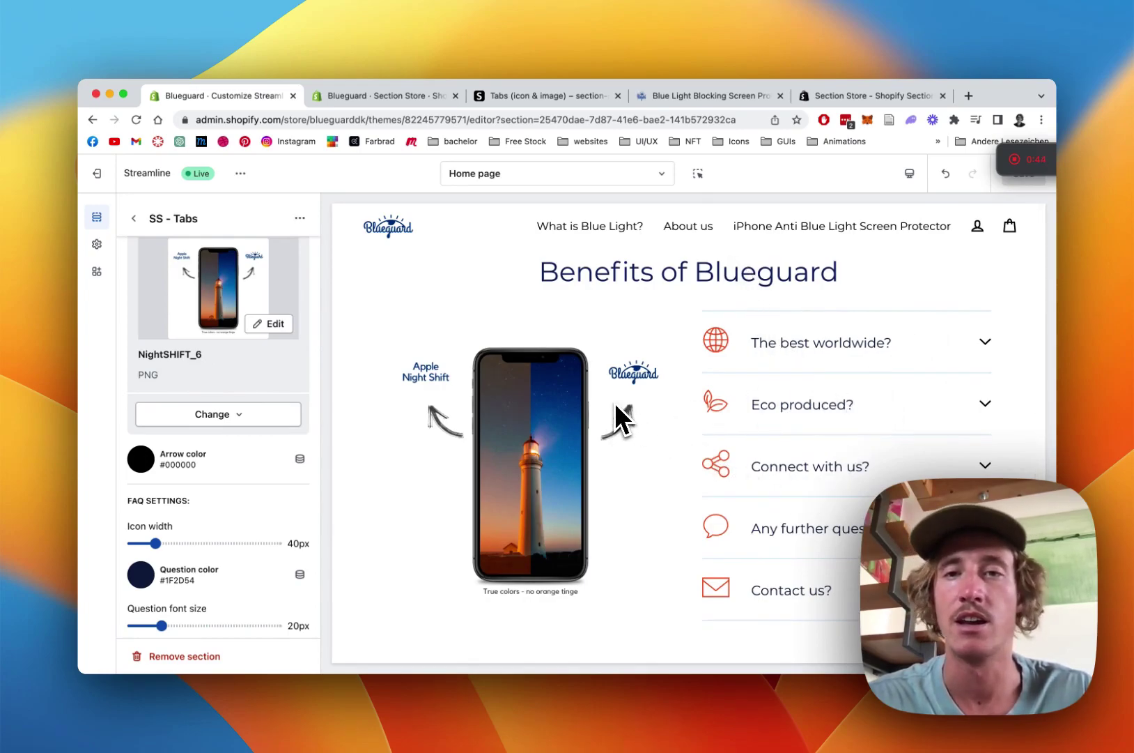
click(861, 96)
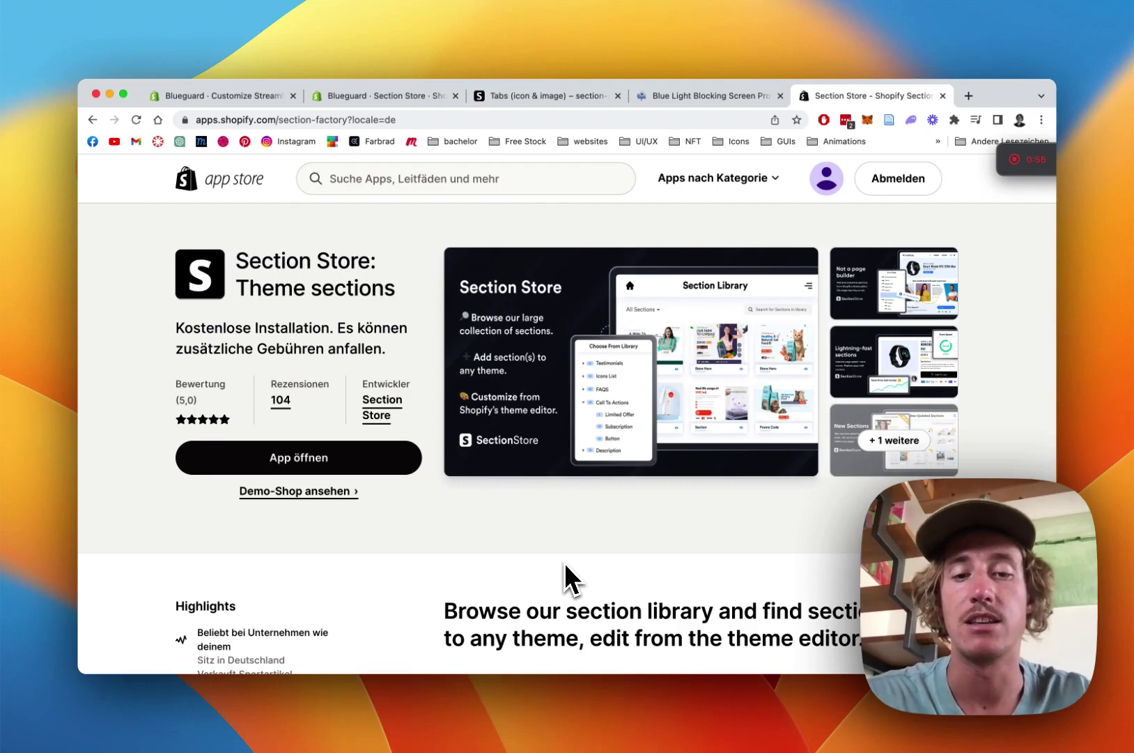
Scroll the Section Store: Theme sections listing (5.0 rating), then go back to the Section Store app
scroll(564, 562, down, 1)
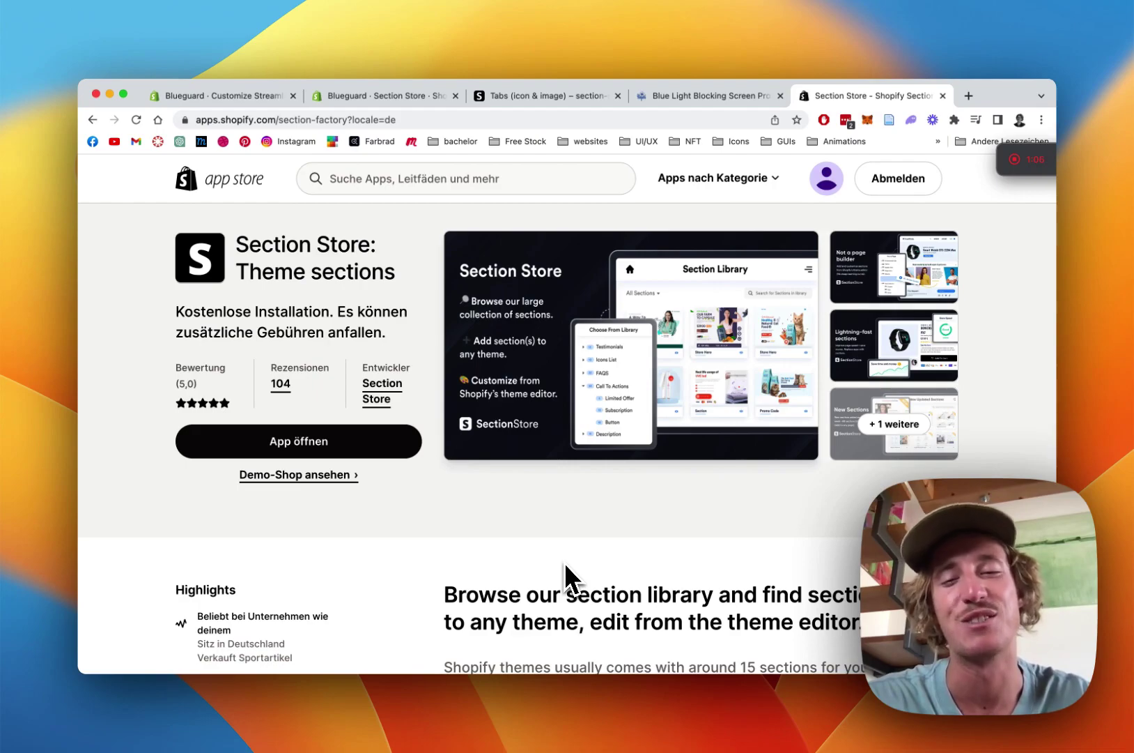
scroll(564, 562, down, 1)
scroll(564, 562, up, 2)
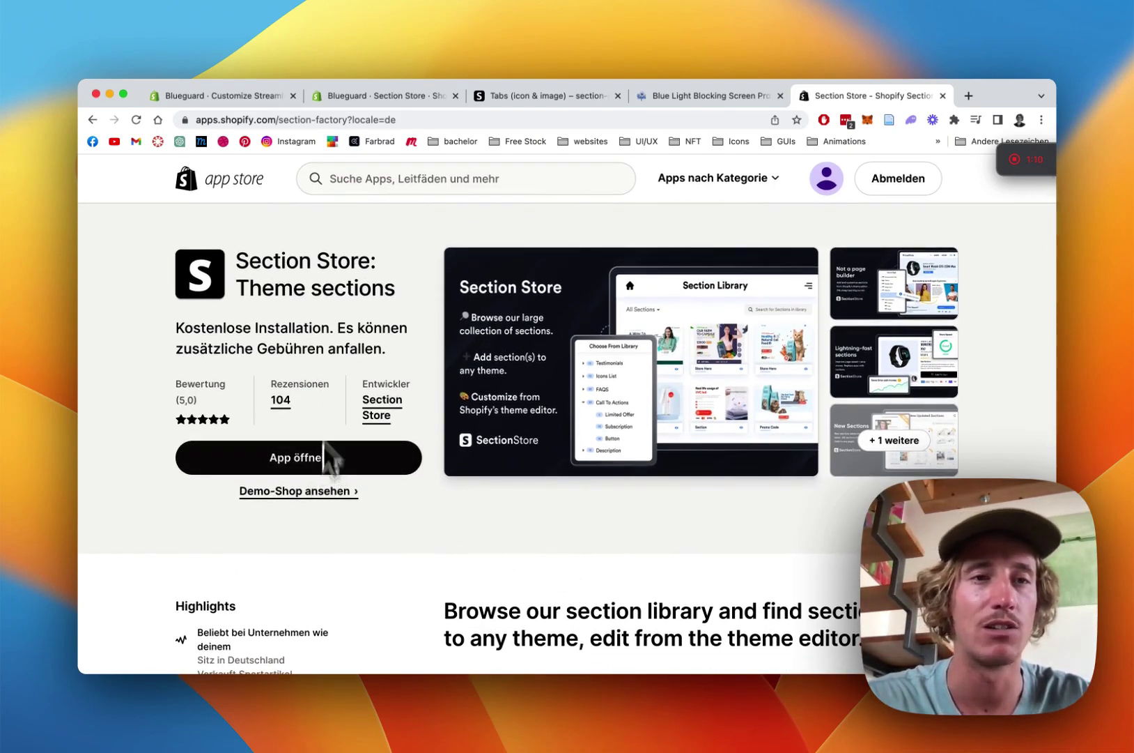
click(360, 102)
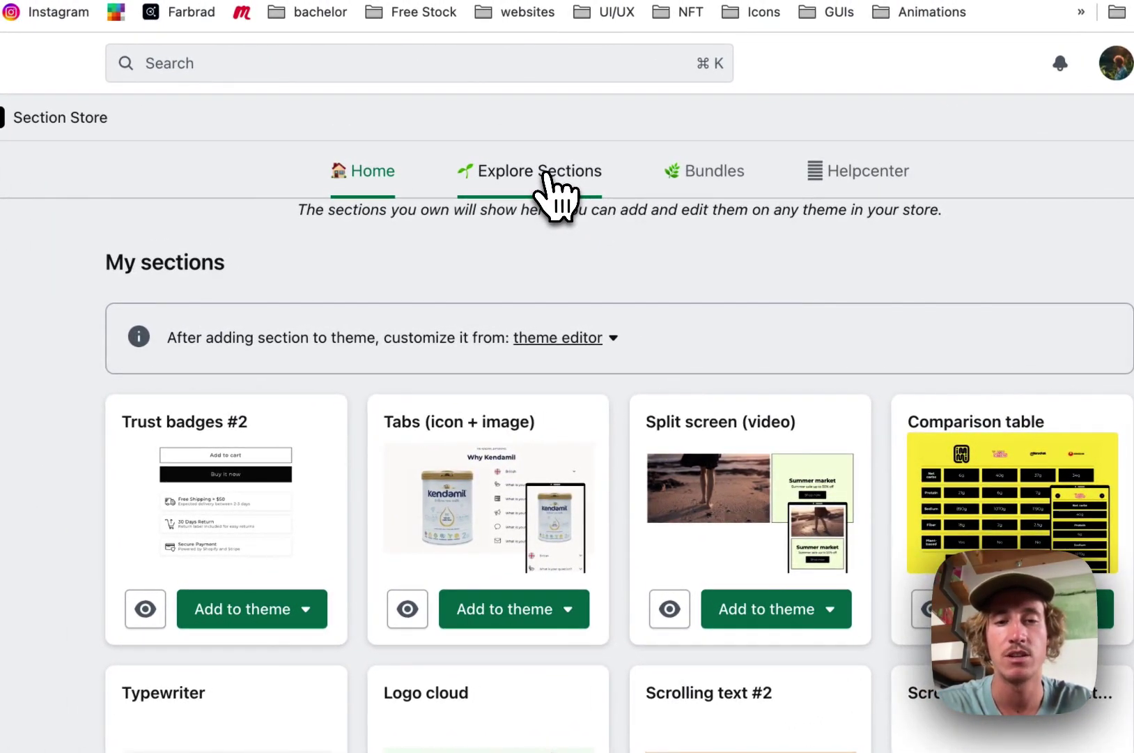
Search Explore Sections for 'tabs' and view the Tabs (icon + image) details page
click(548, 175)
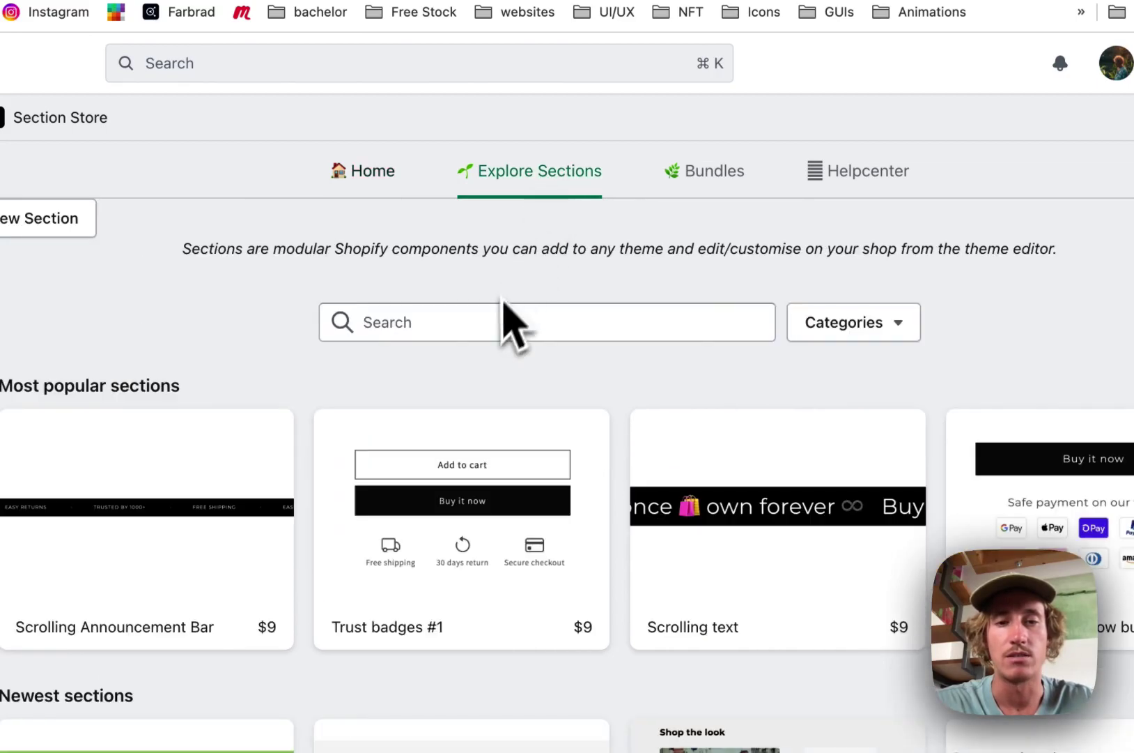
click(491, 322)
text(tabs)
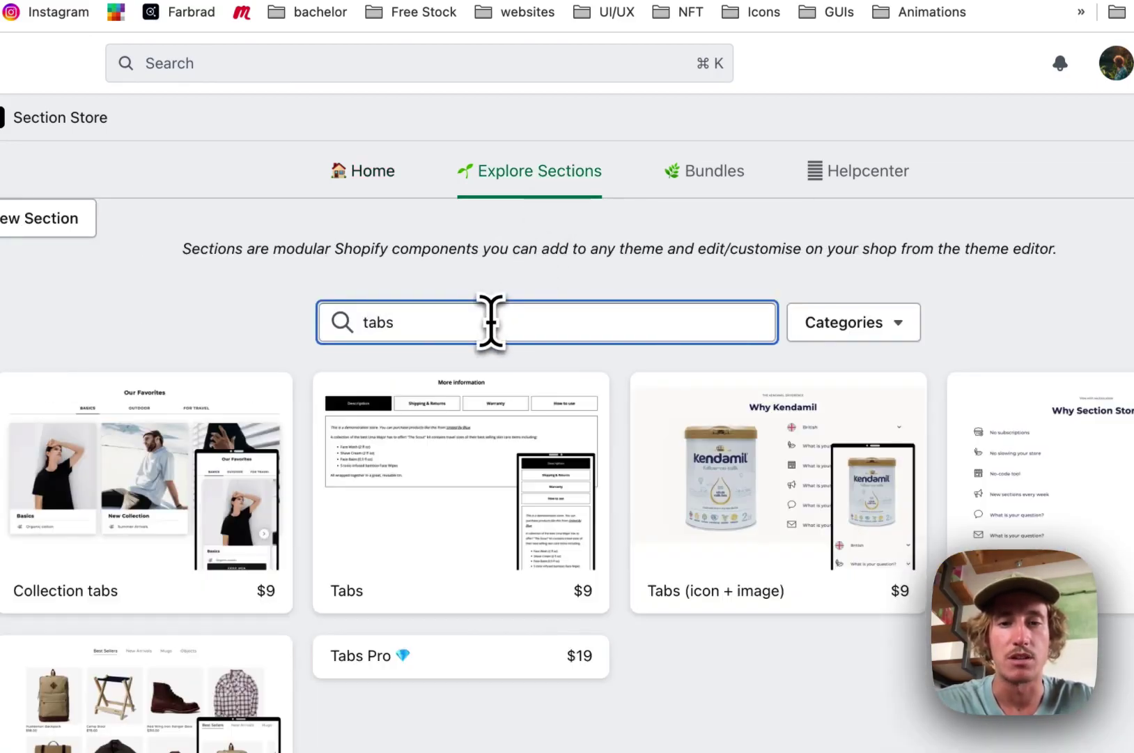
click(769, 508)
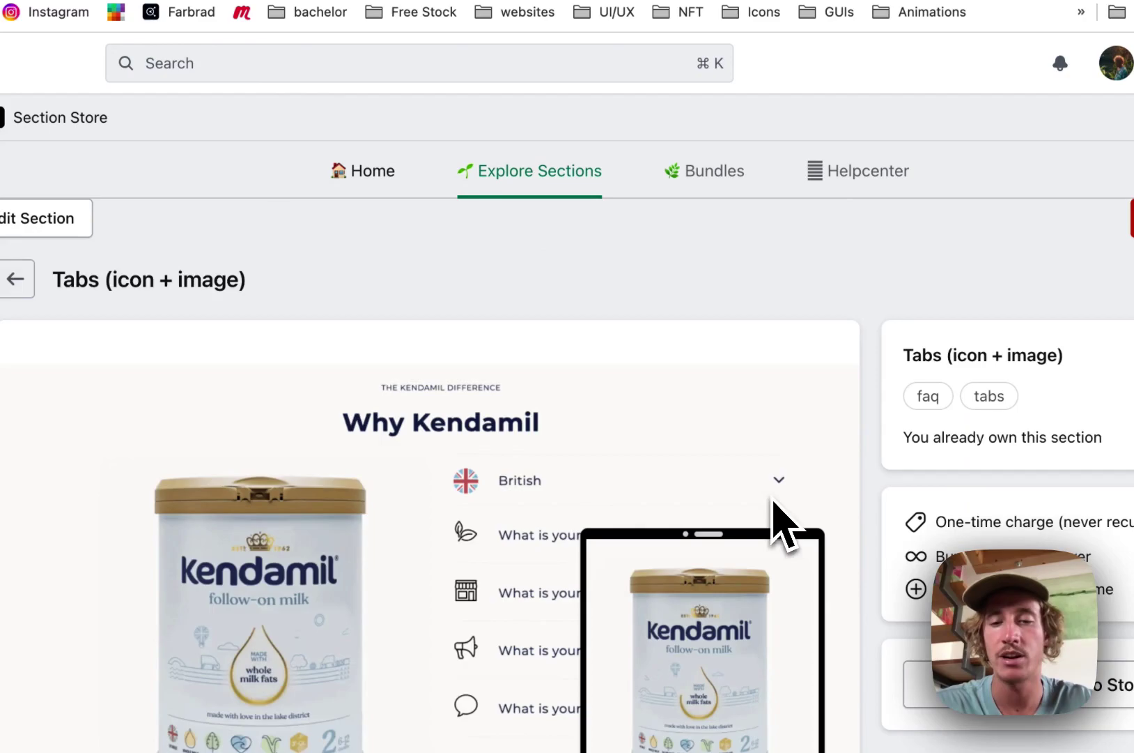
scroll(697, 379, down, 2)
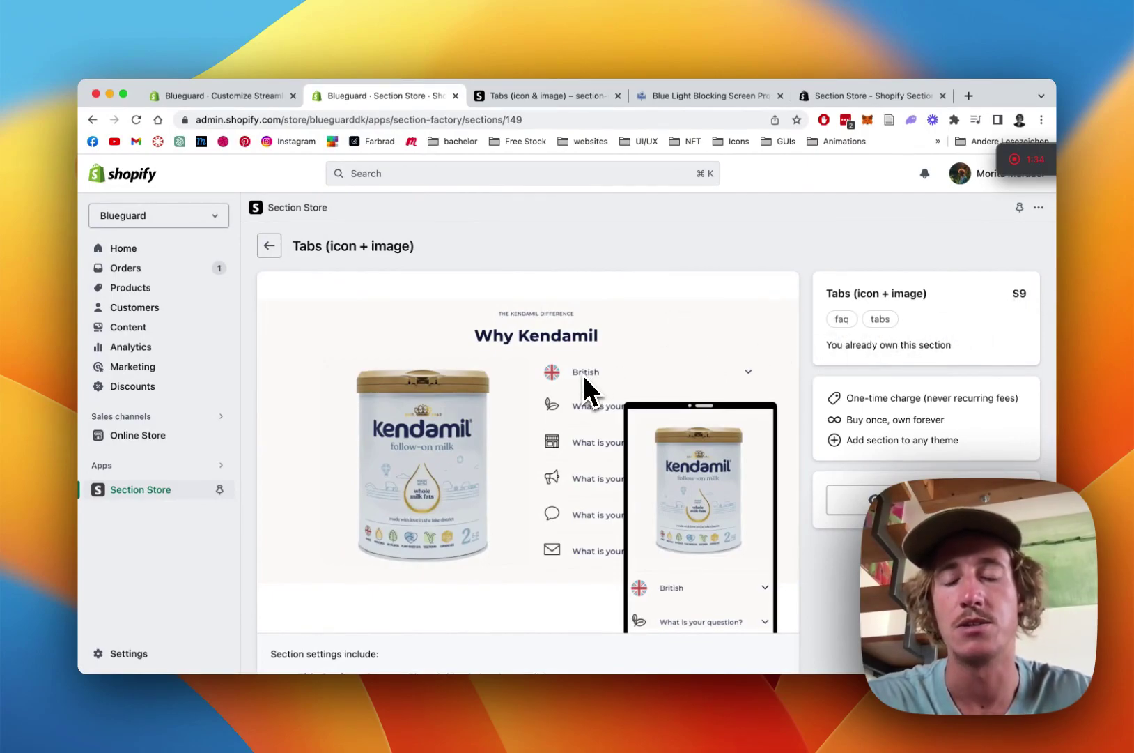
scroll(607, 353, up, 1)
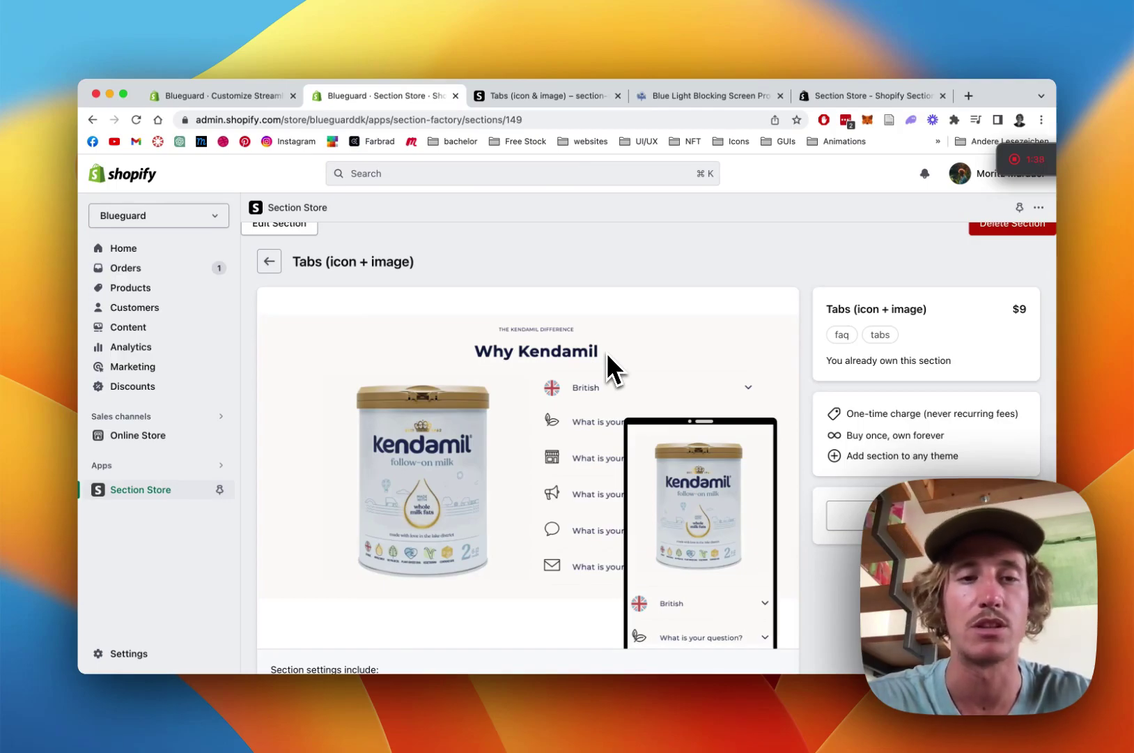
Add the Tabs (icon + image) section to the live Streamline theme from the Home list
scroll(606, 352, up, 2)
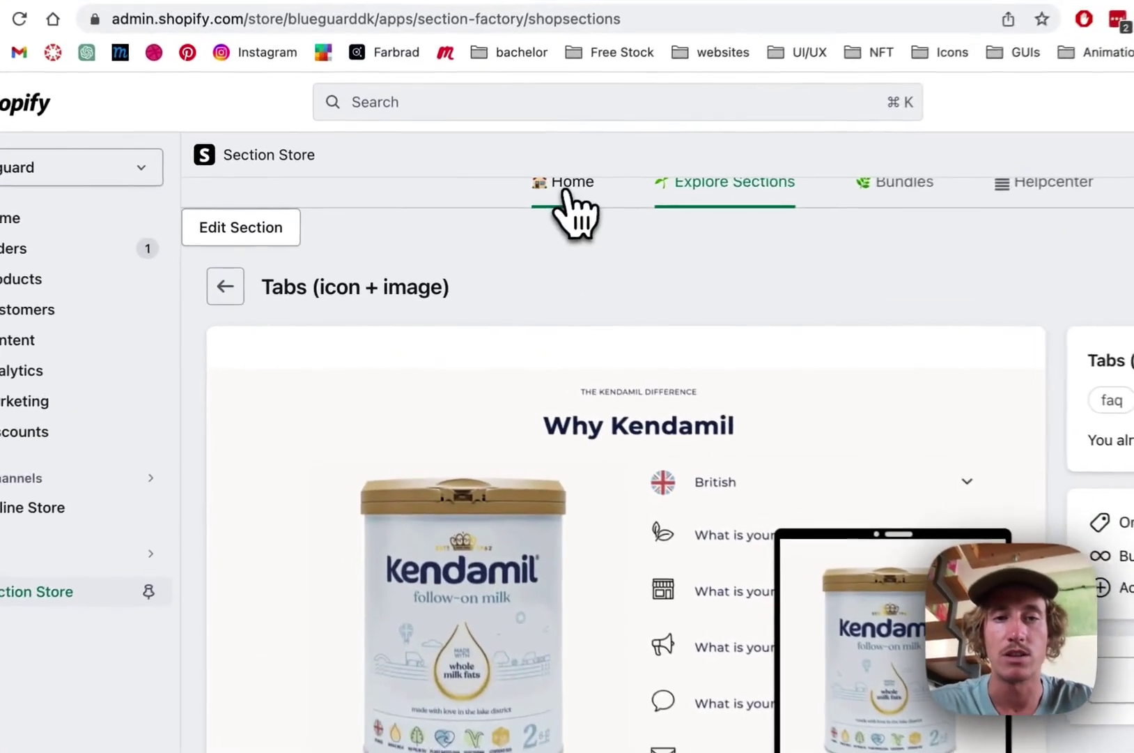
click(569, 200)
scroll(319, 476, down, 2)
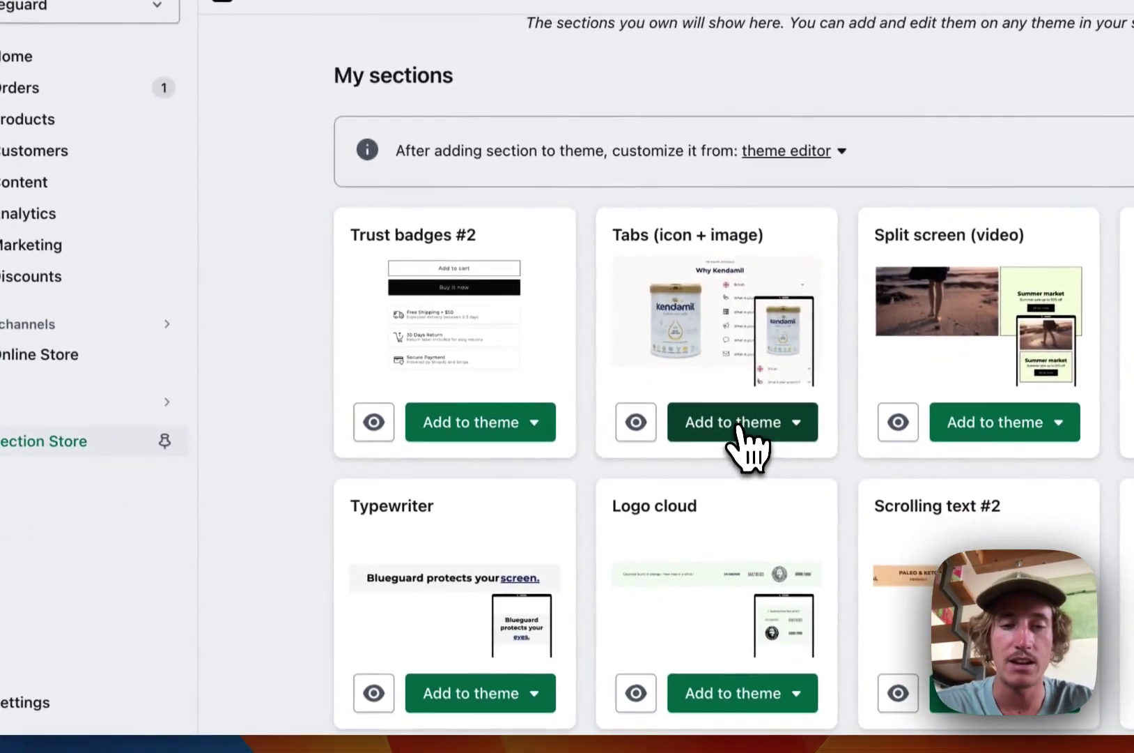
click(717, 584)
scroll(742, 436, down, 3)
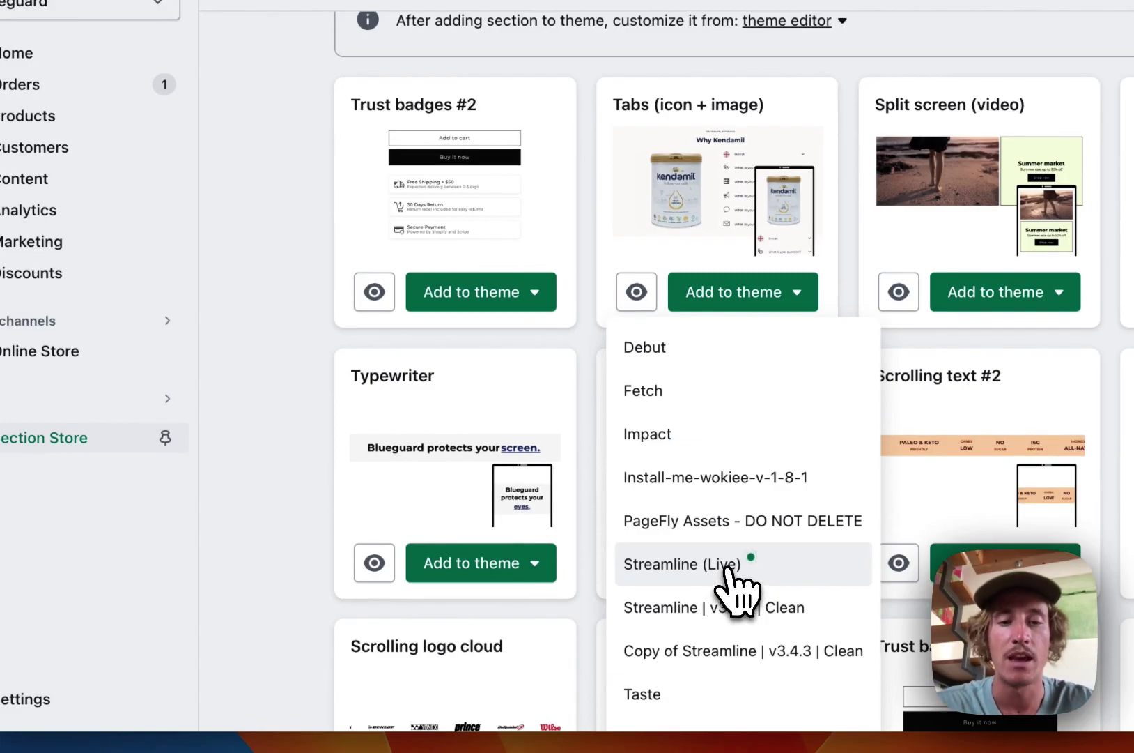
click(291, 304)
Return to the Streamline theme editor without picking a theme to customize
scroll(291, 303, up, 3)
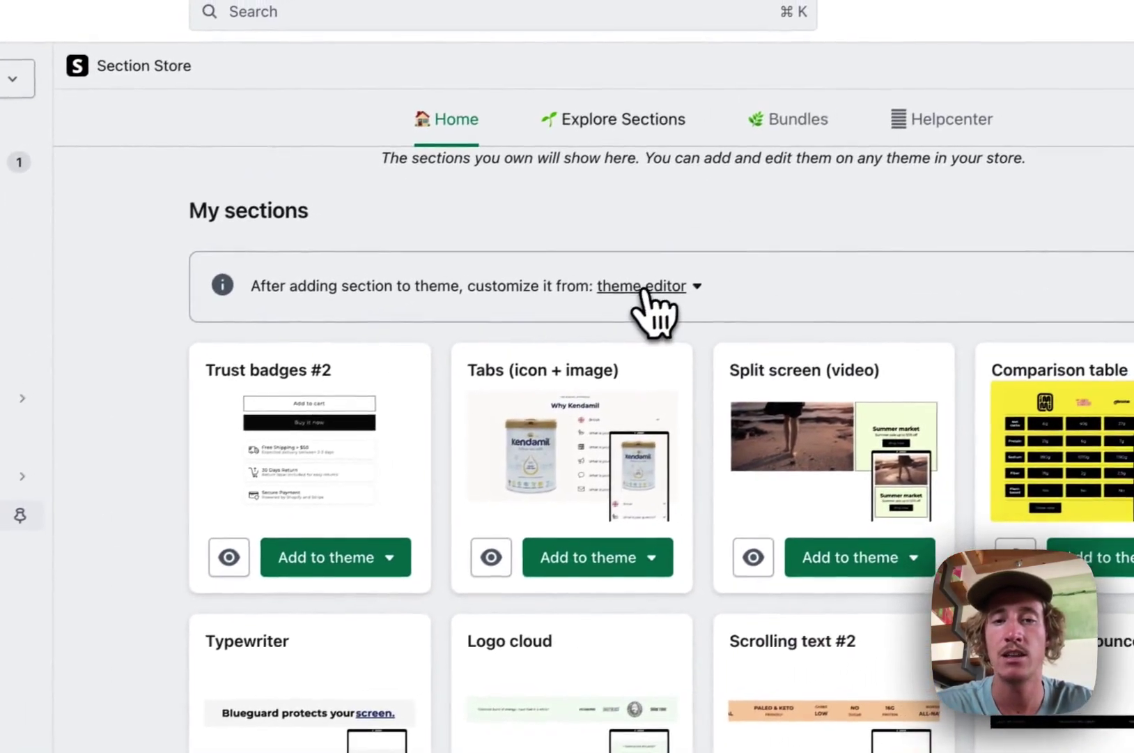
click(644, 287)
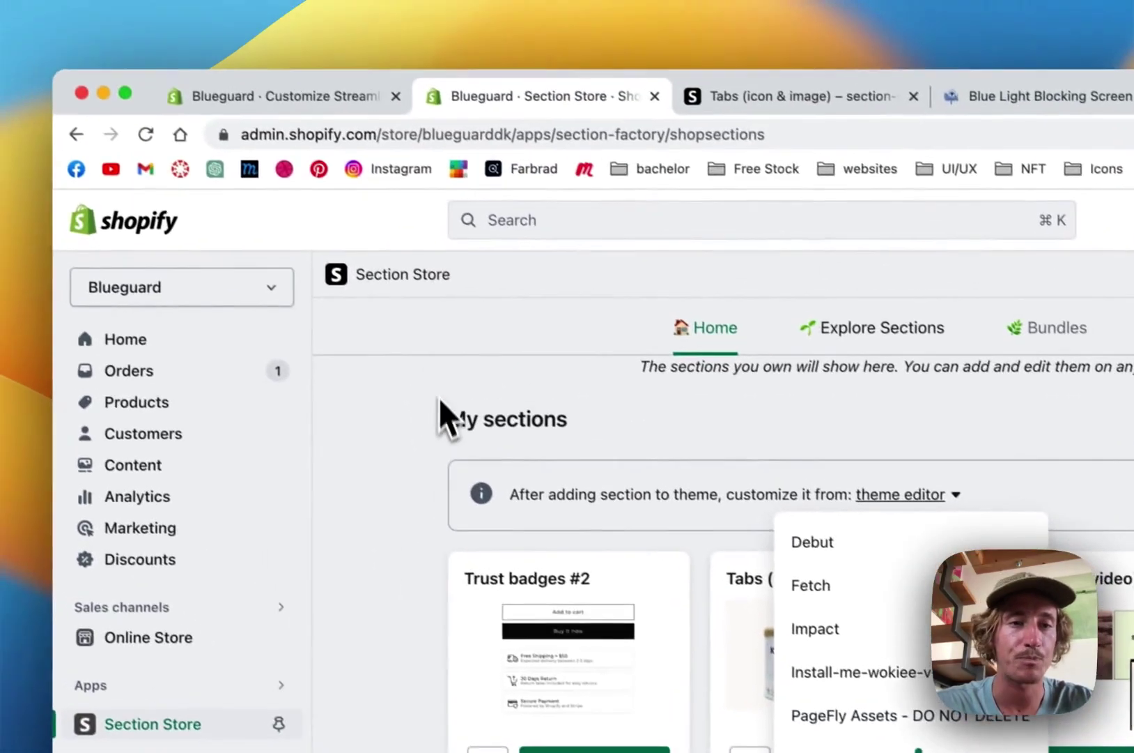
click(195, 208)
click(354, 117)
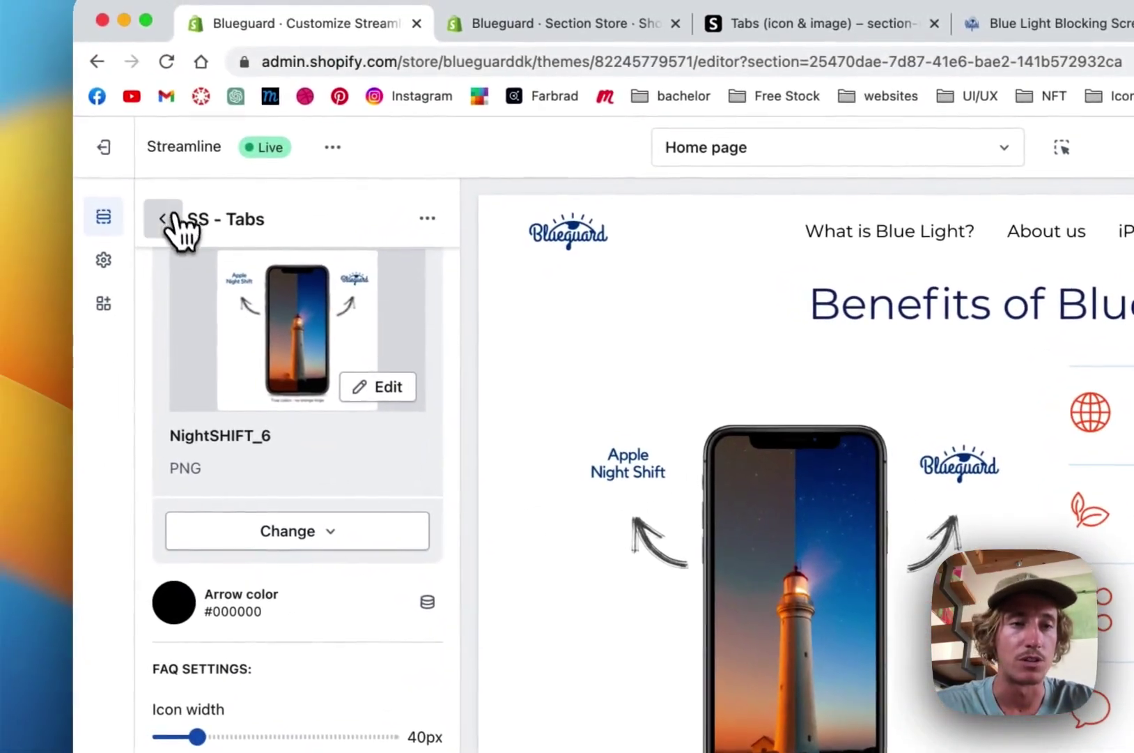
Hide the existing SS - Tabs section and add a new SS - Tabs (icons + image) section via 'ss tabs'
click(122, 196)
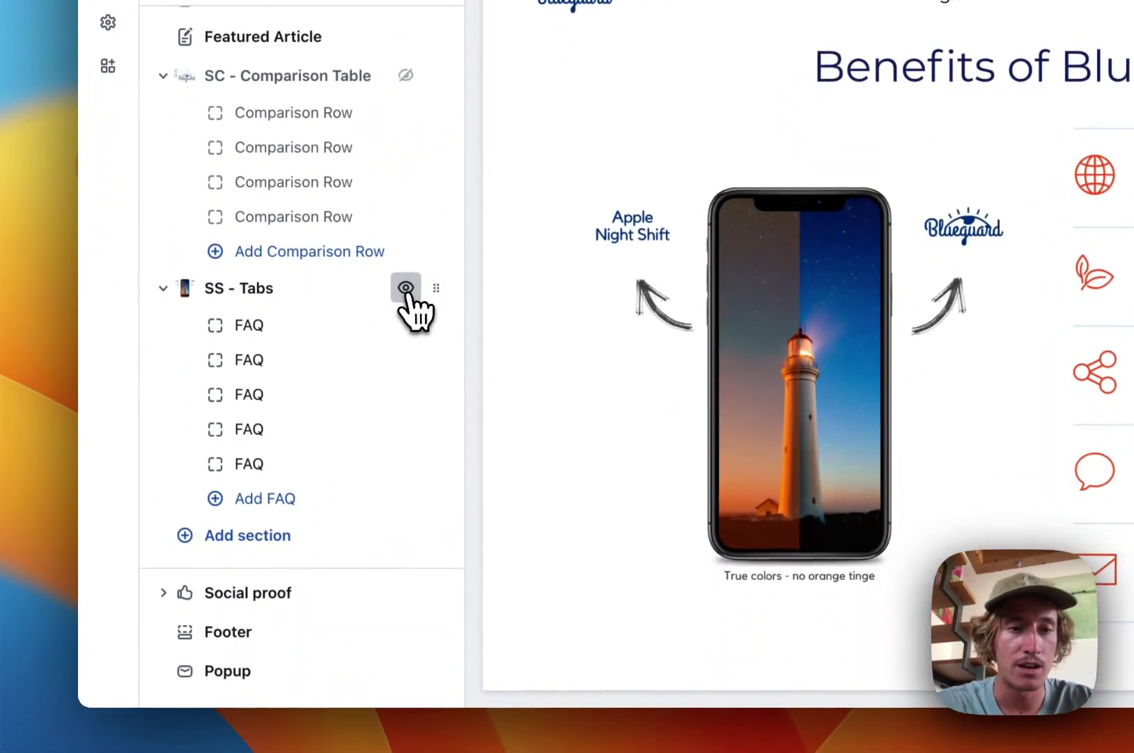
click(406, 298)
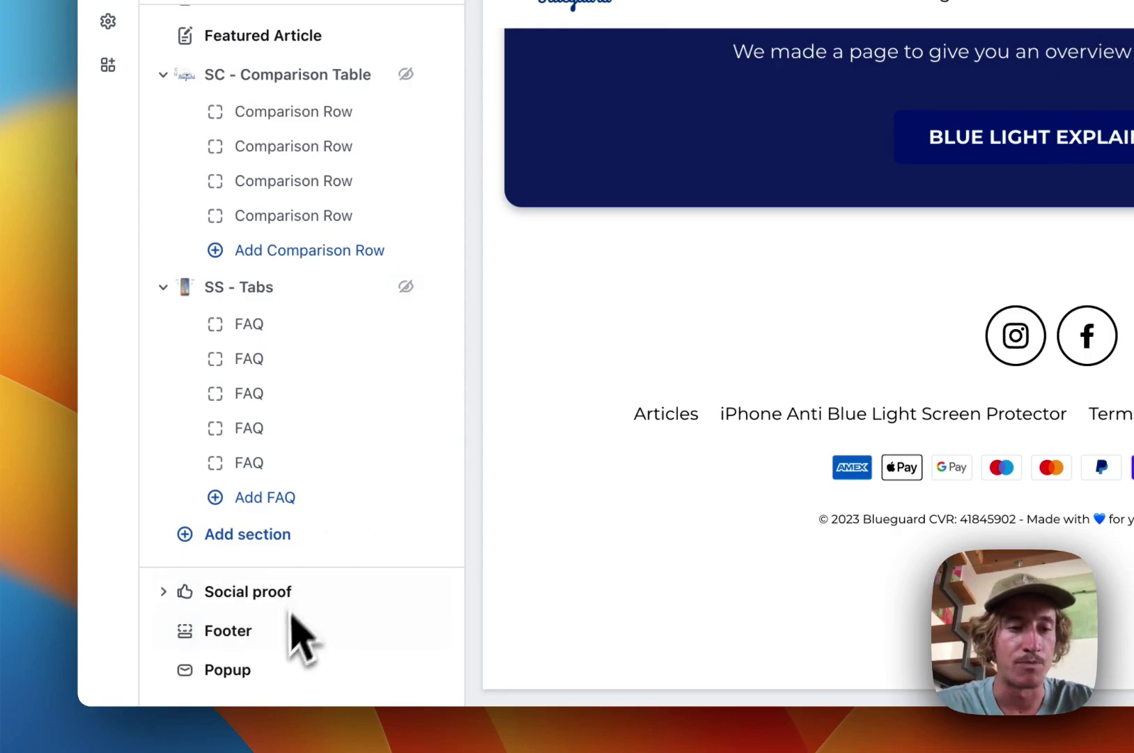
click(317, 537)
text(ss tabs)
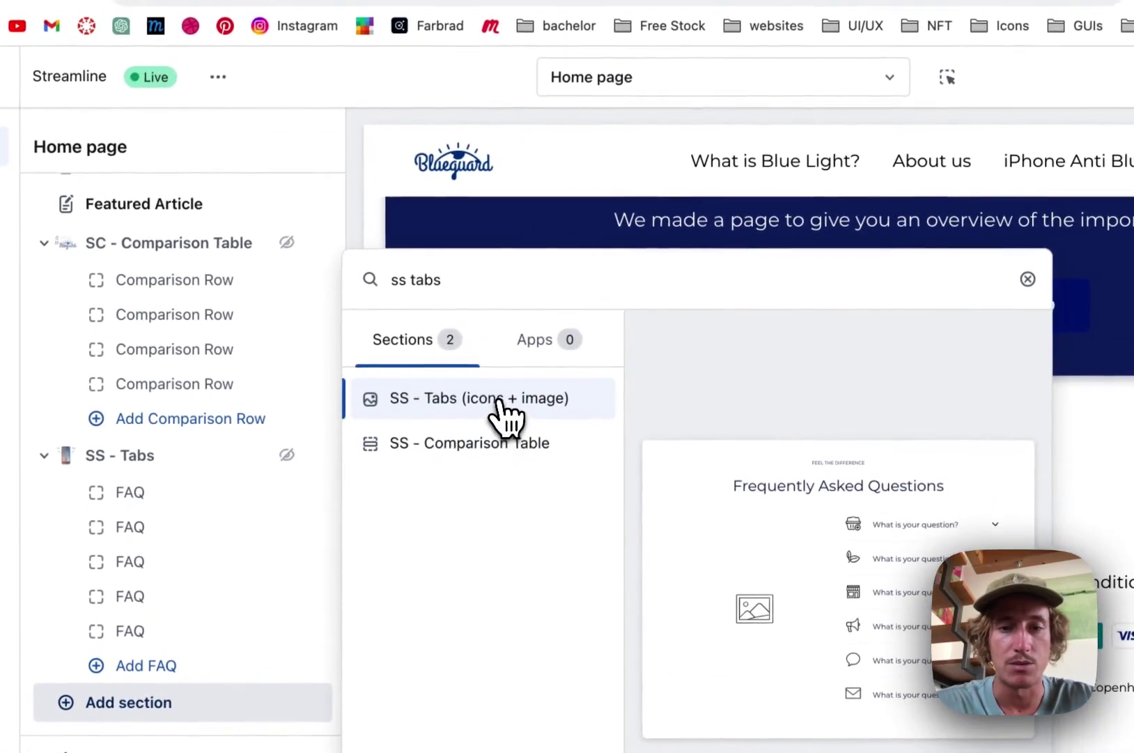
click(600, 230)
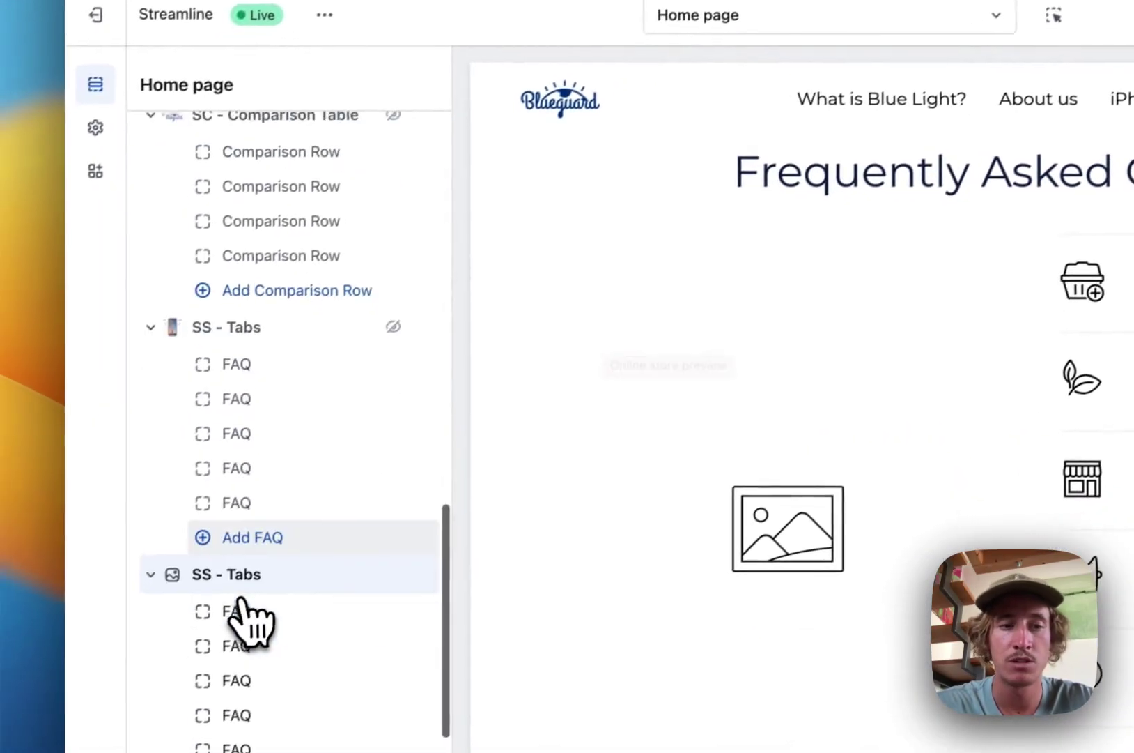
scroll(150, 679, down, 3)
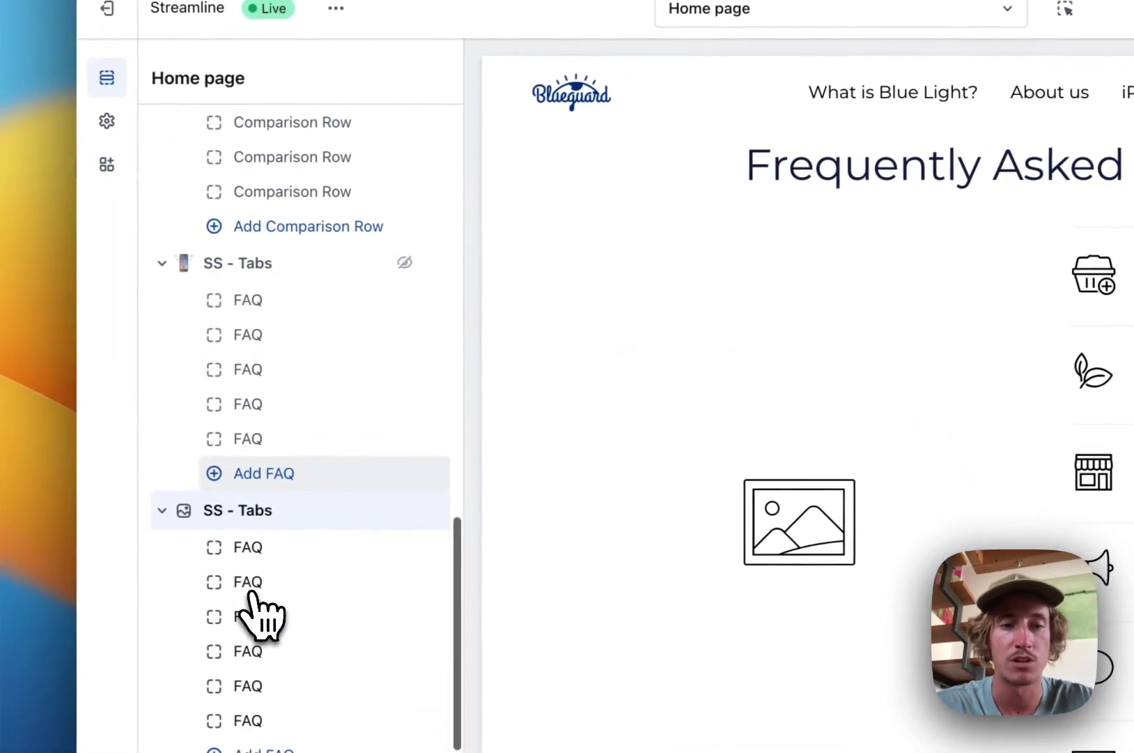
click(286, 530)
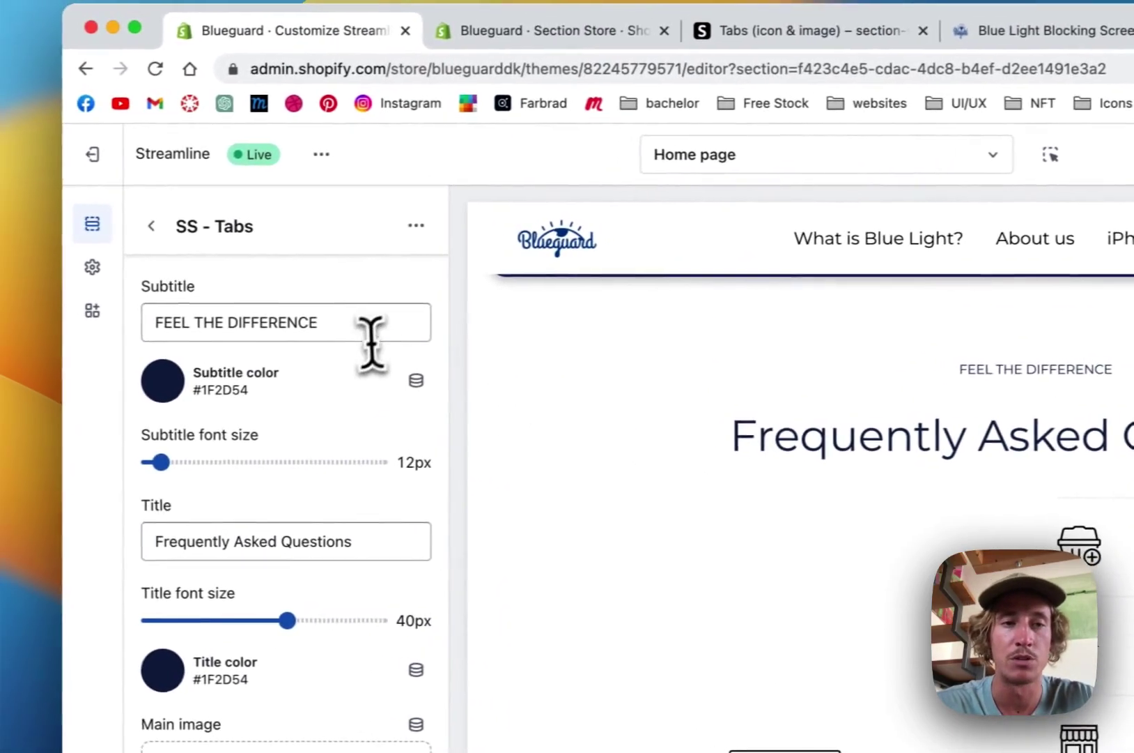
Replace the subtitle with 'CHANGE THE SCREEN COLOR.'
drag(371, 331, 118, 335)
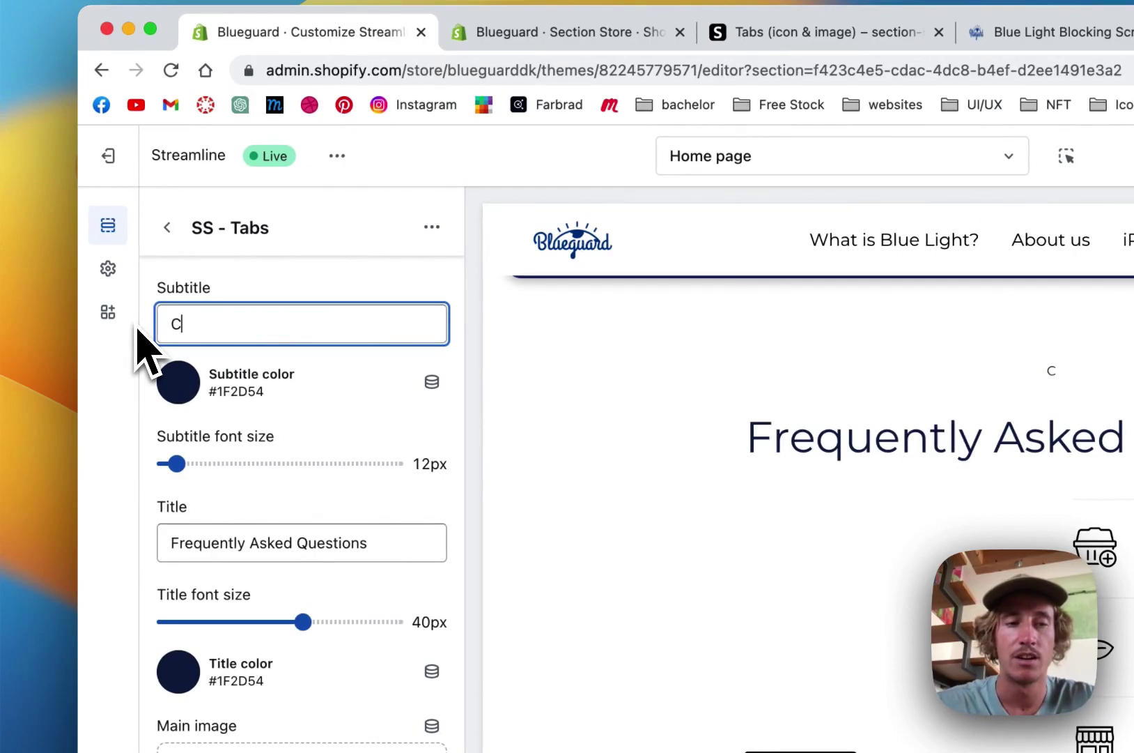
text(CHANGE THE )
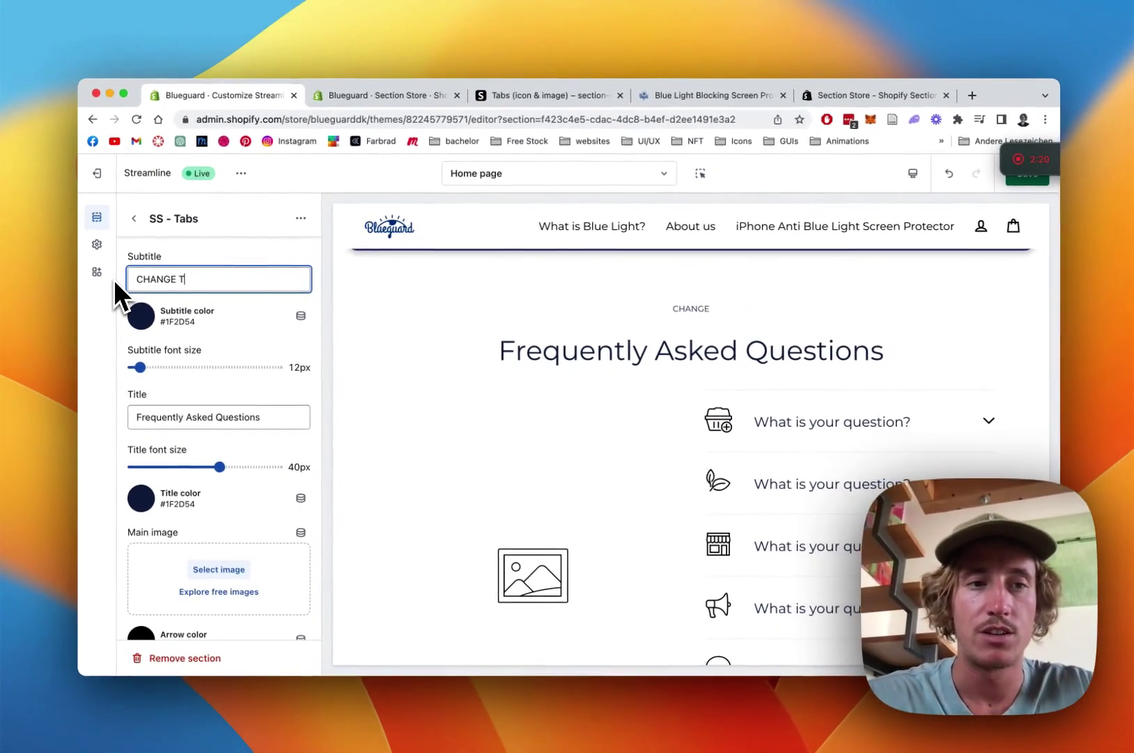
text(SCREEN )
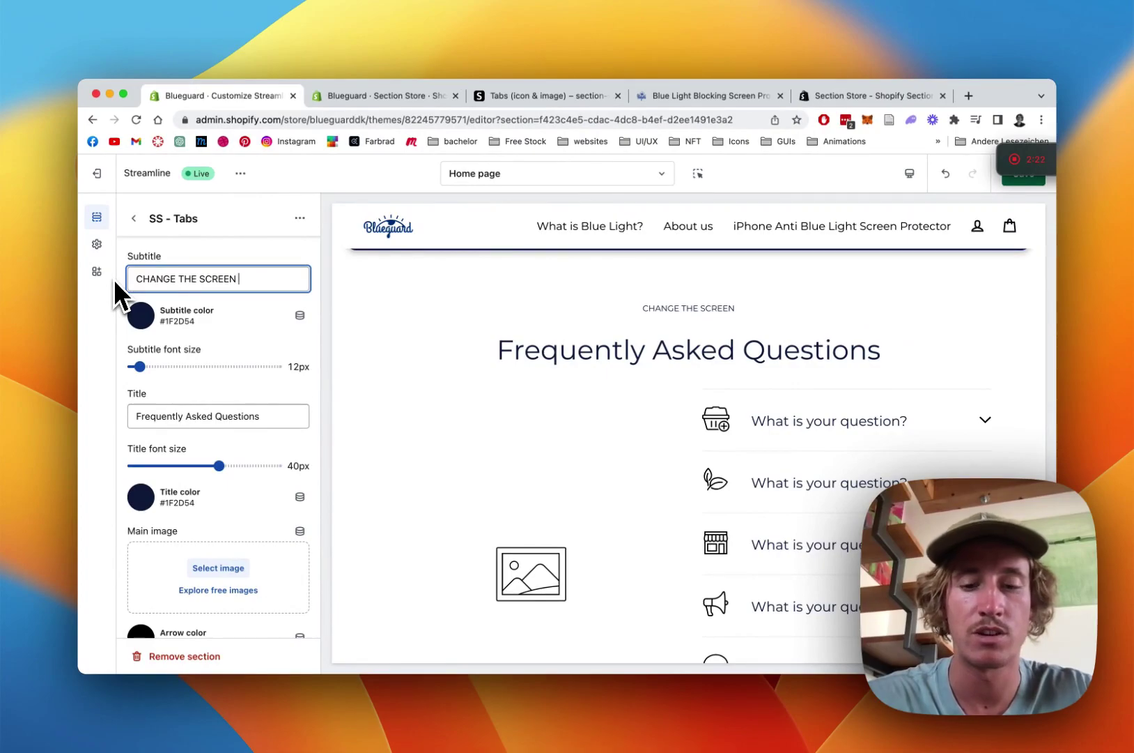
text(COLOR.)
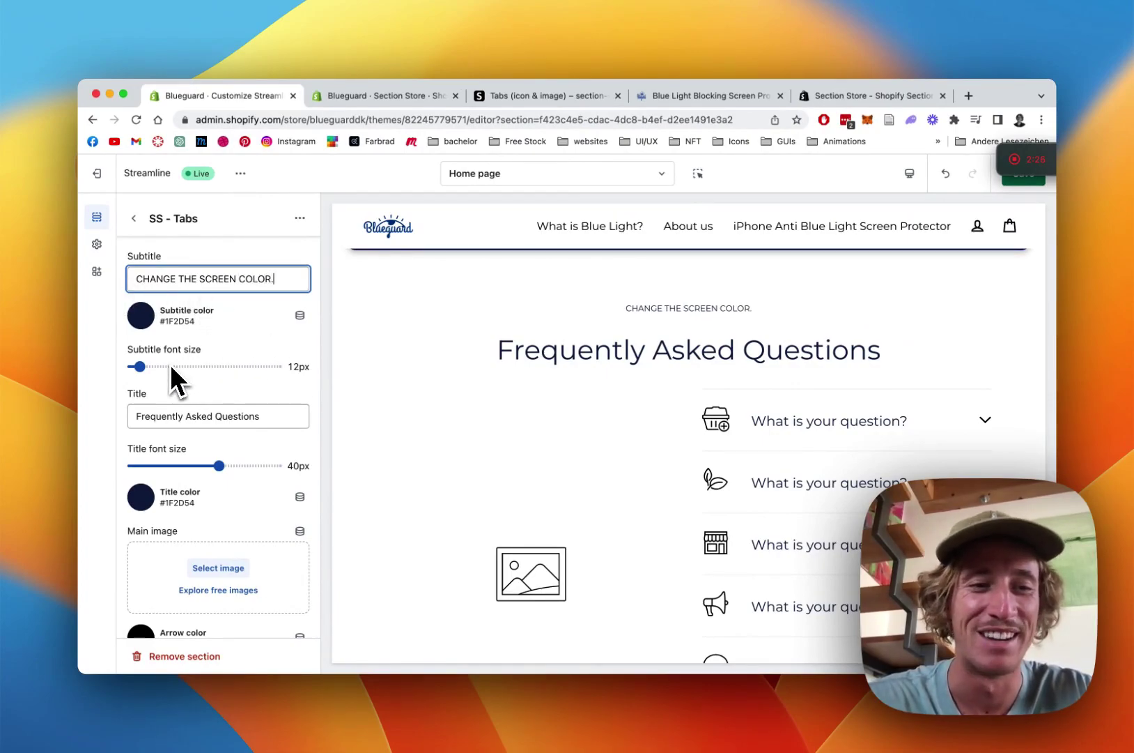
scroll(172, 368, down, 1)
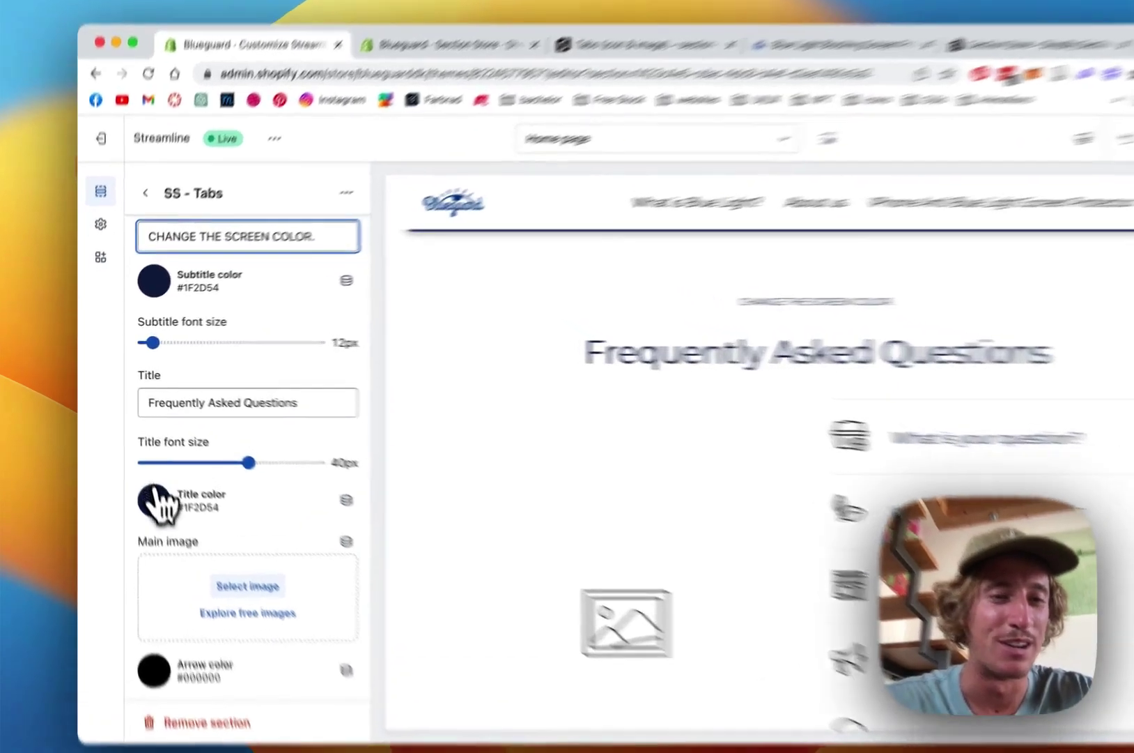
Check the title colour and text, leaving the title 'Frequently Asked Questions' unchanged
click(142, 474)
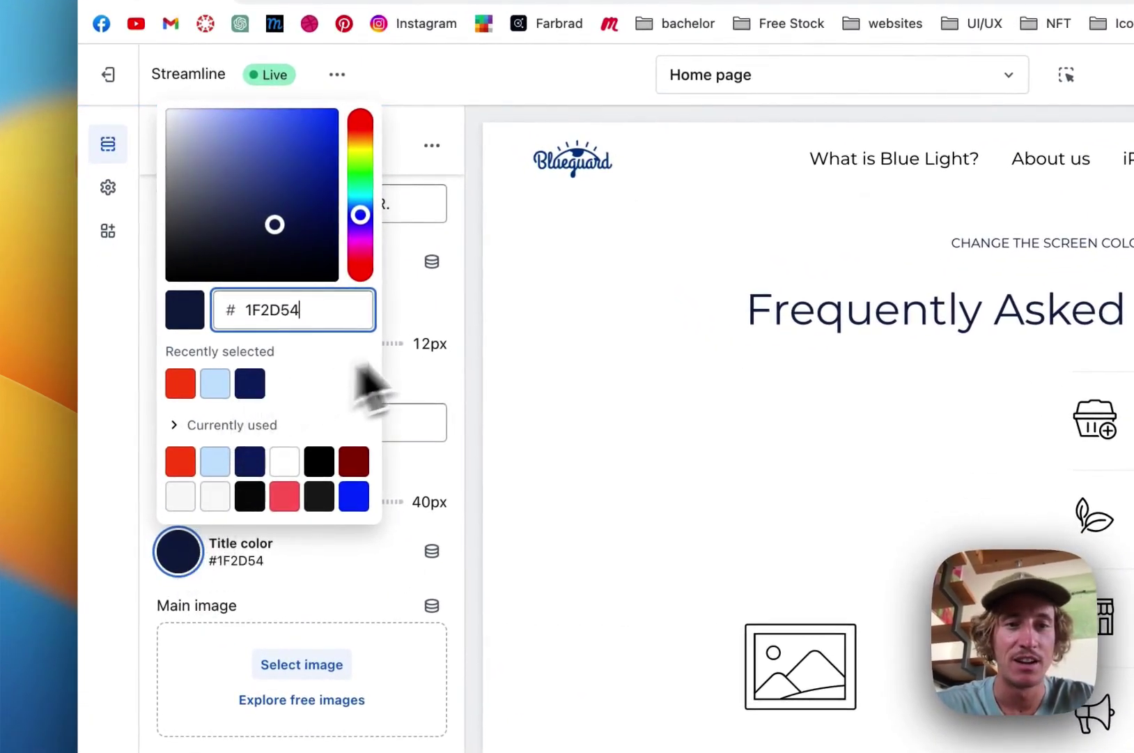
click(460, 334)
scroll(460, 334, up, 2)
scroll(460, 333, down, 2)
scroll(432, 505, down, 2)
scroll(418, 494, up, 3)
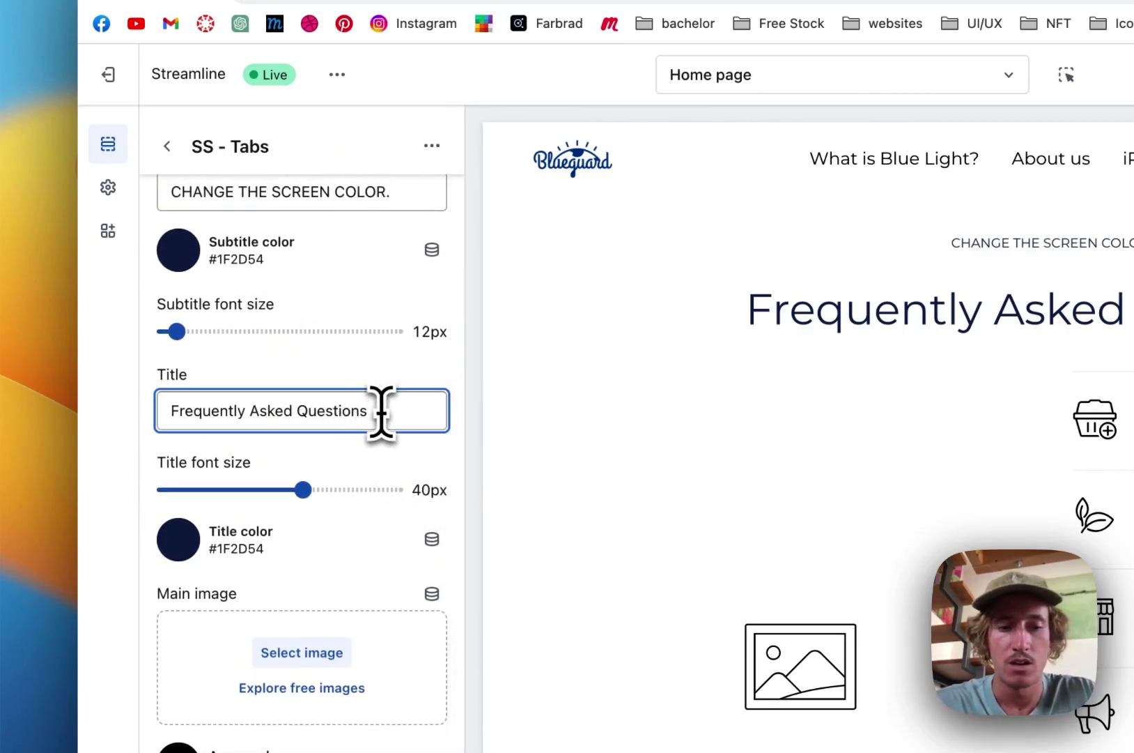
text(!)
key(BackSpace)
scroll(382, 429, down, 2)
scroll(272, 439, down, 6)
click(327, 443)
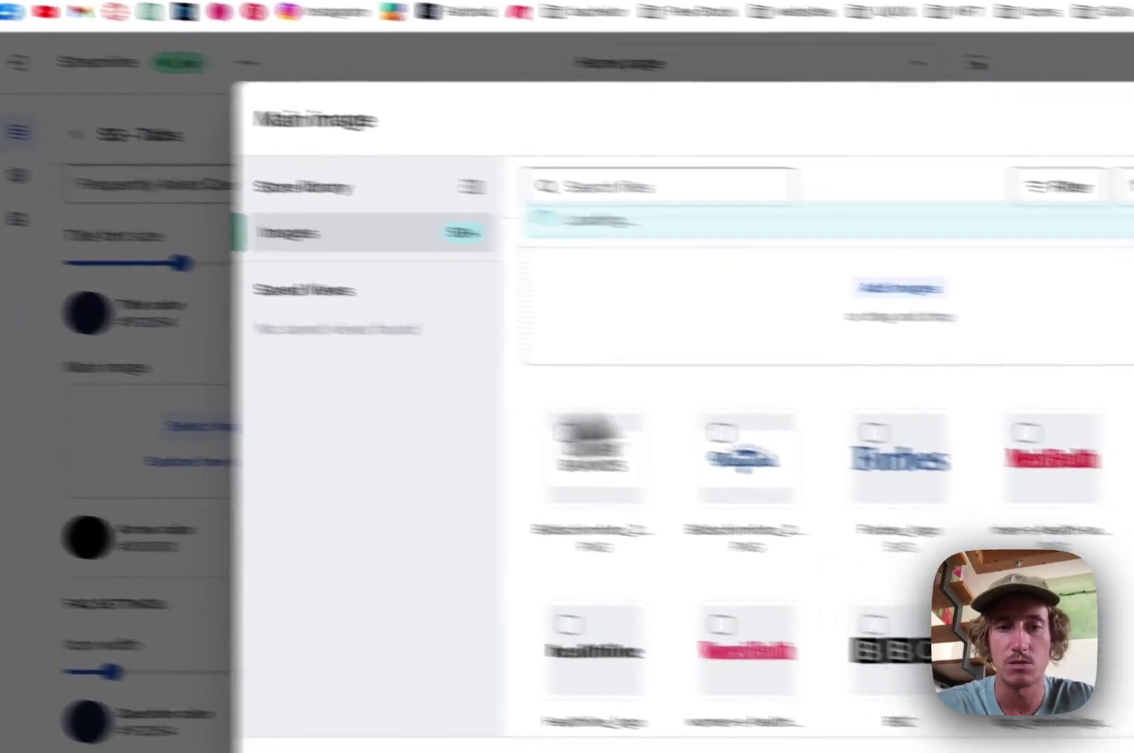
scroll(630, 449, down, 10)
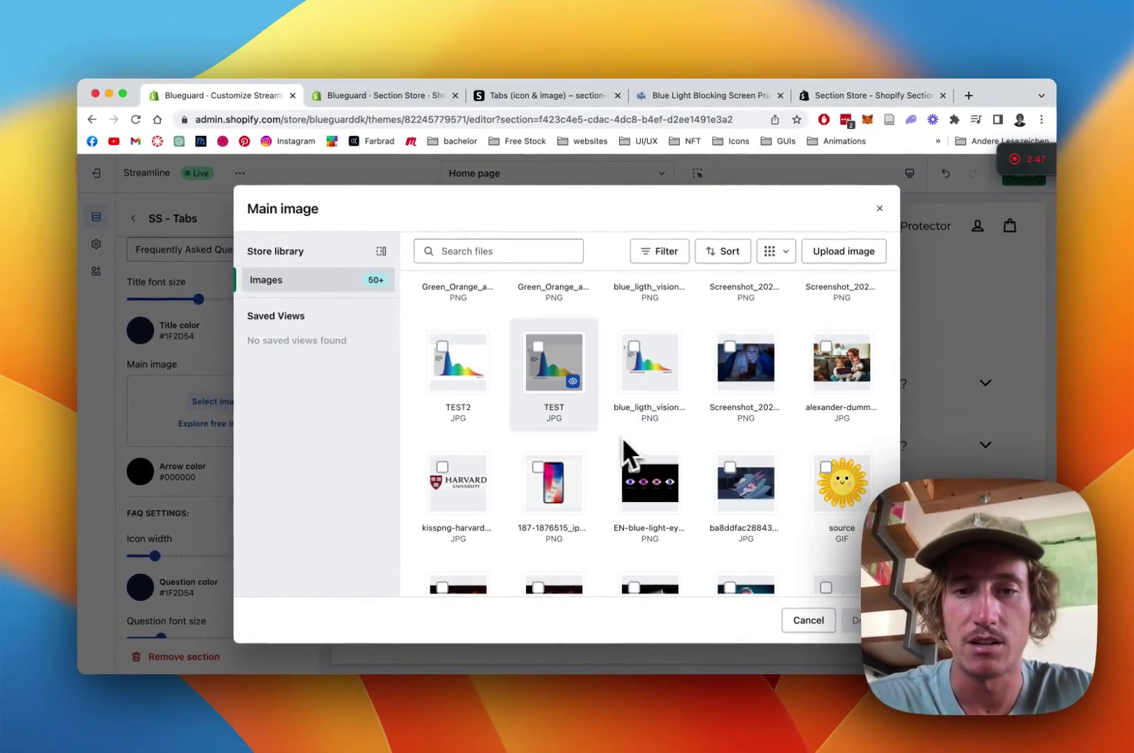
scroll(622, 437, down, 4)
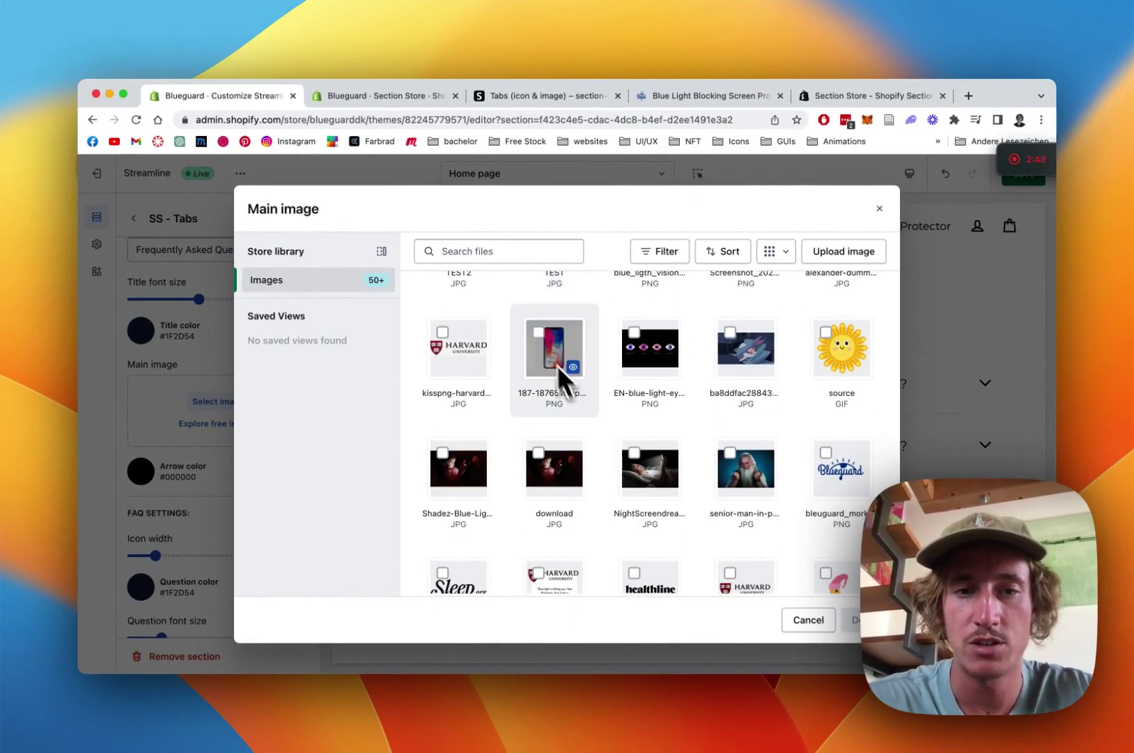
click(540, 342)
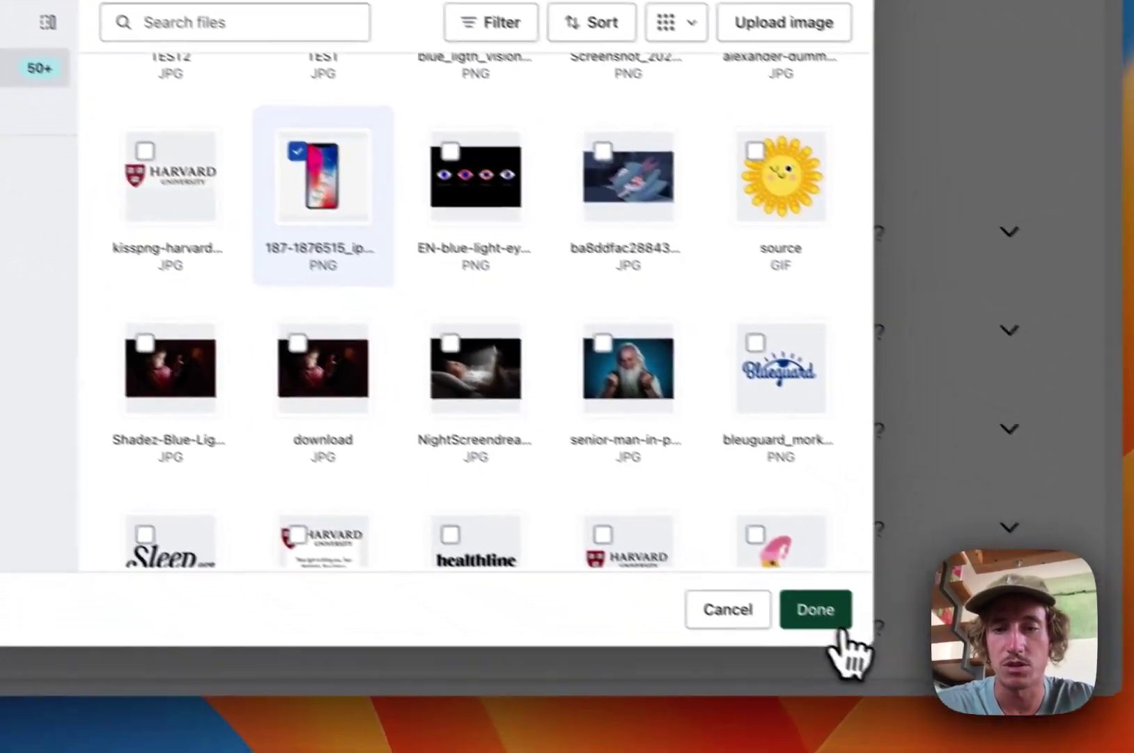
click(927, 677)
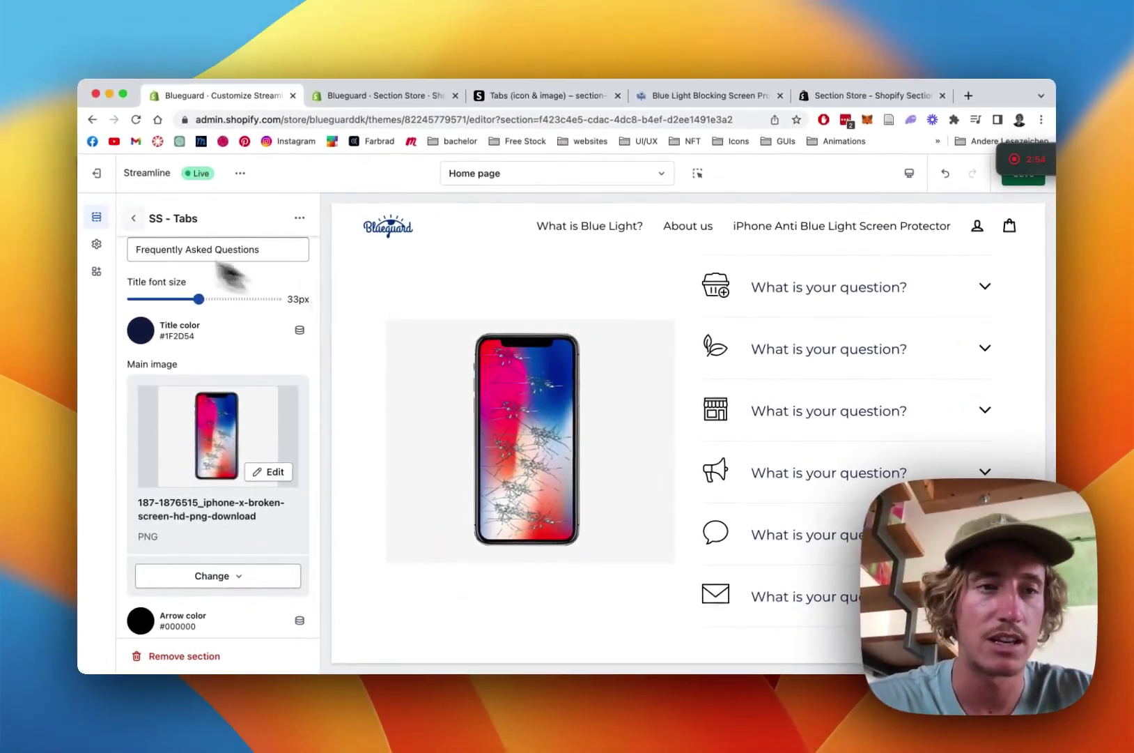
Switch the preview to mobile layout and scroll through the section settings
scroll(202, 446, down, 5)
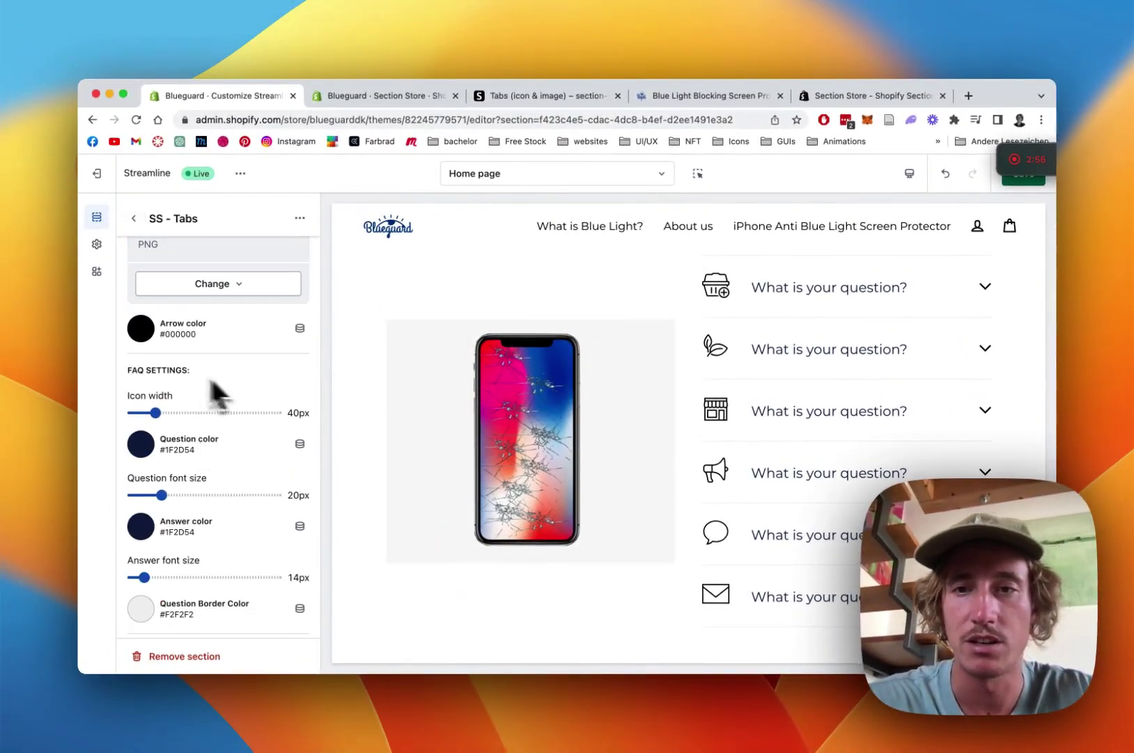
click(909, 173)
click(930, 230)
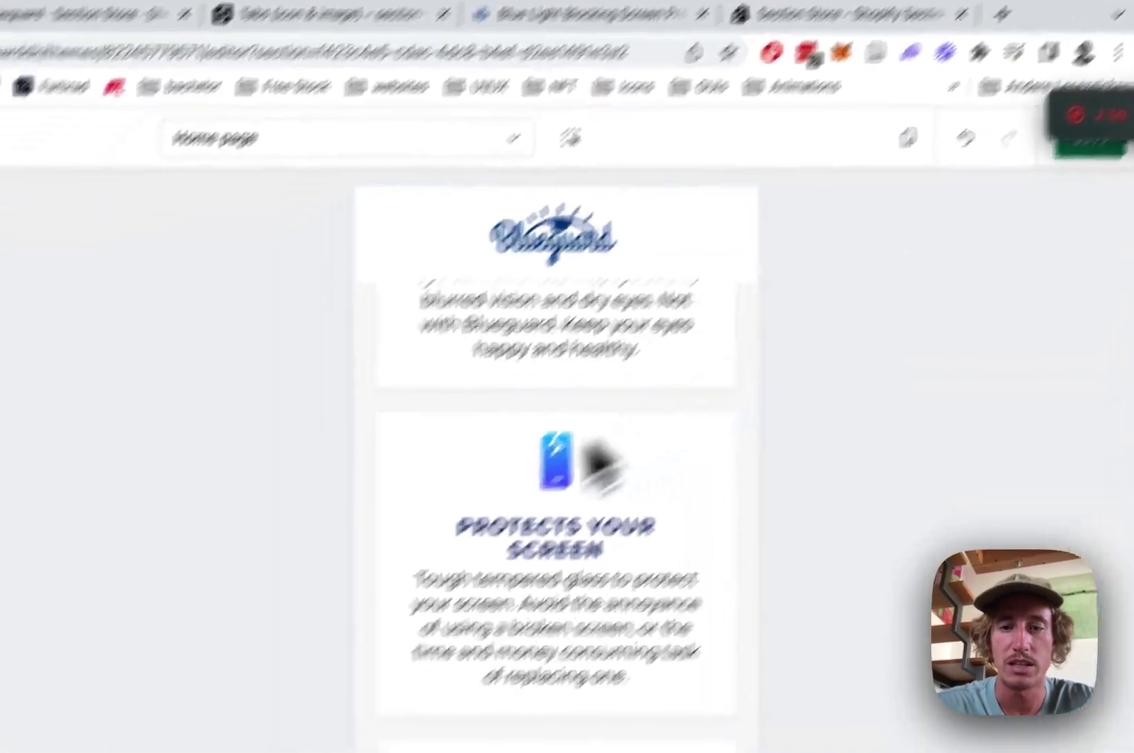
scroll(453, 537, down, 15)
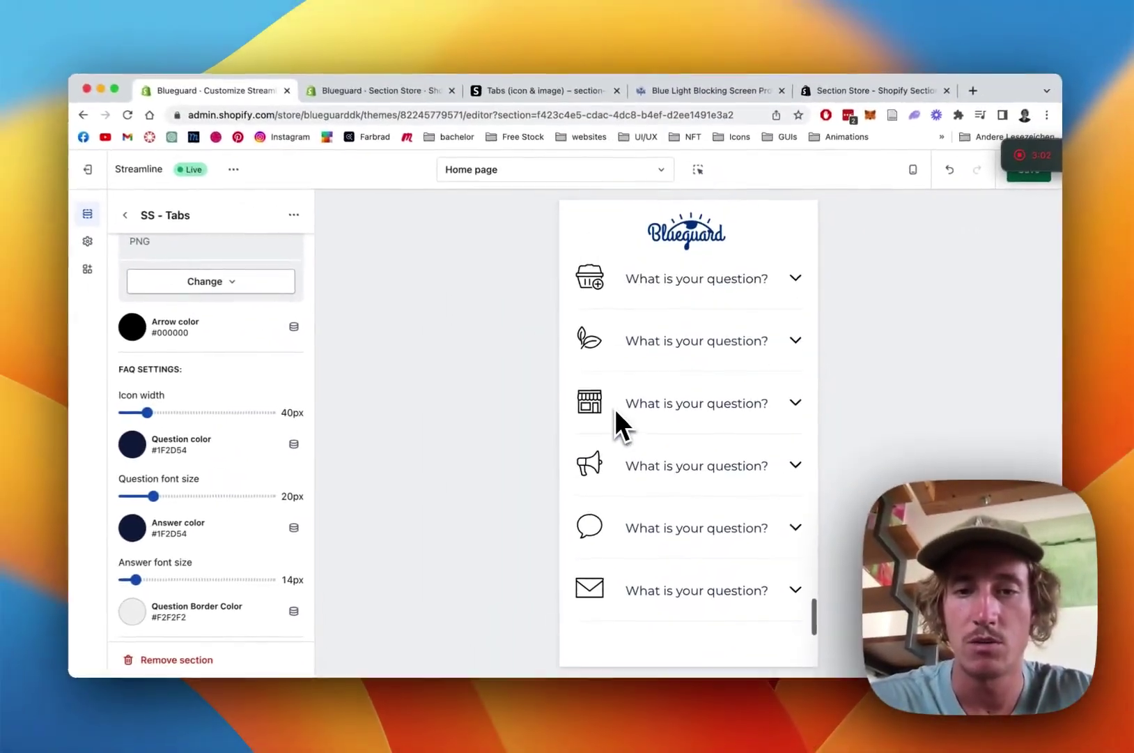
scroll(606, 407, up, 6)
scroll(606, 407, down, 1)
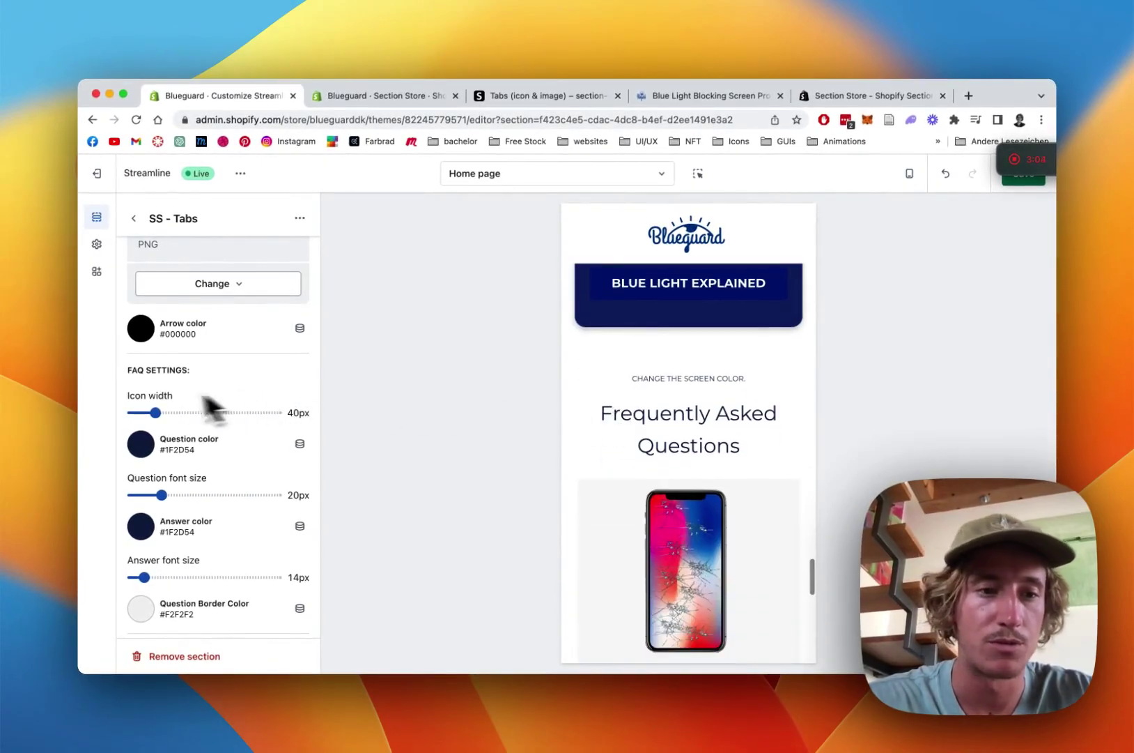
scroll(196, 466, down, 1)
Make the FAQ arrows red
click(144, 319)
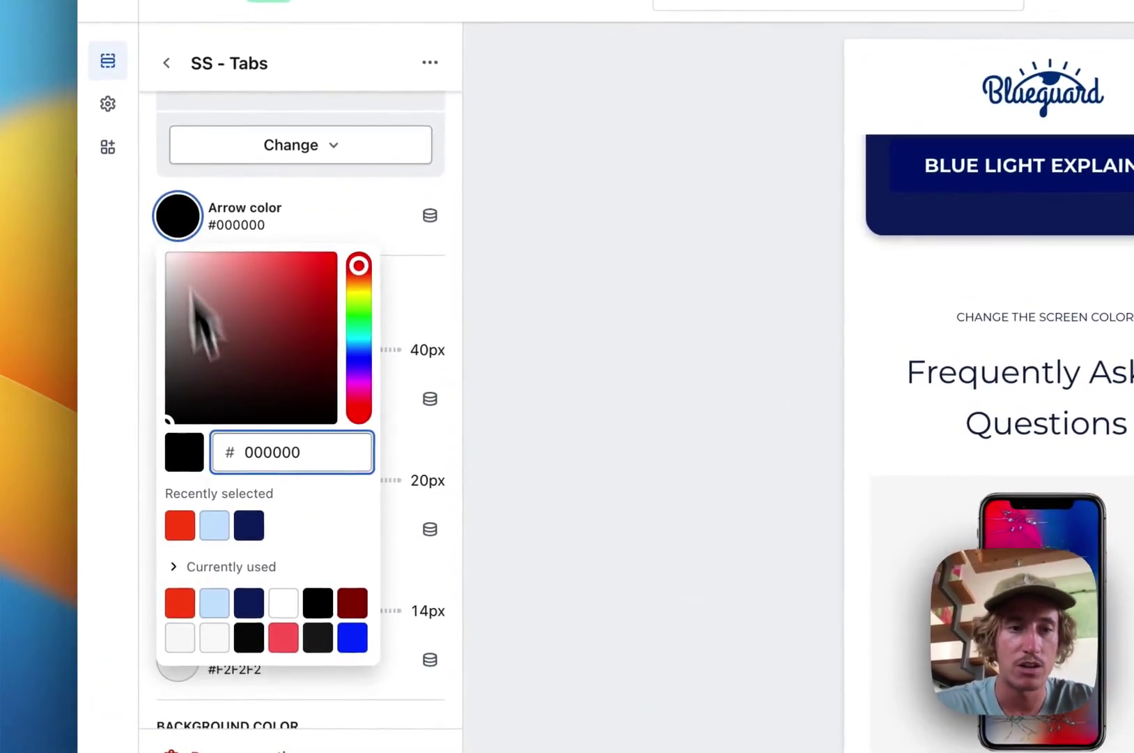
click(182, 526)
scroll(655, 512, down, 3)
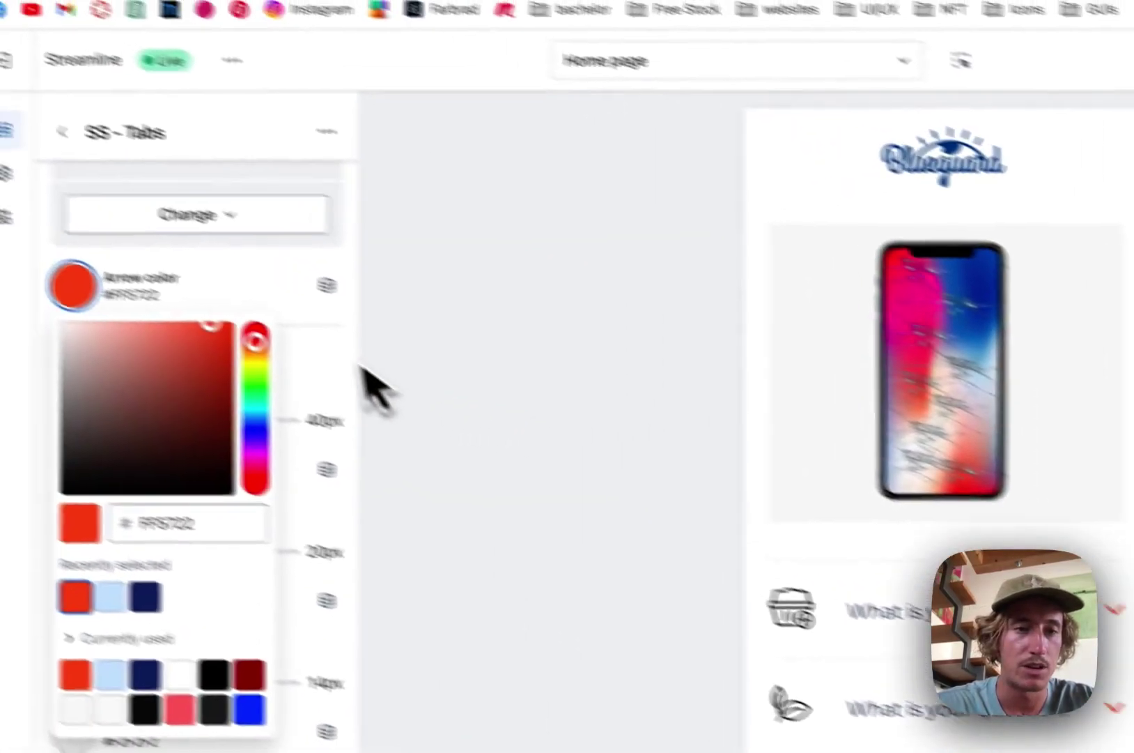
click(337, 337)
scroll(345, 351, down, 3)
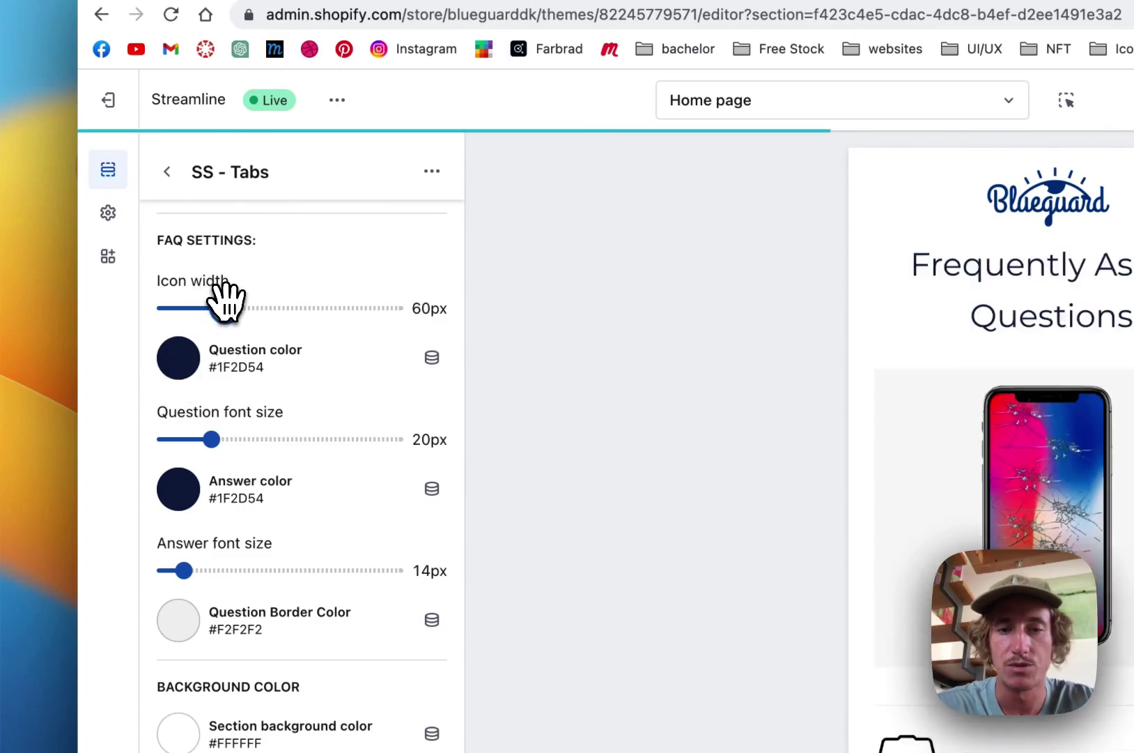
Set the FAQ icon width to 30px and review the remaining spacing and width settings
drag(225, 300, 165, 304)
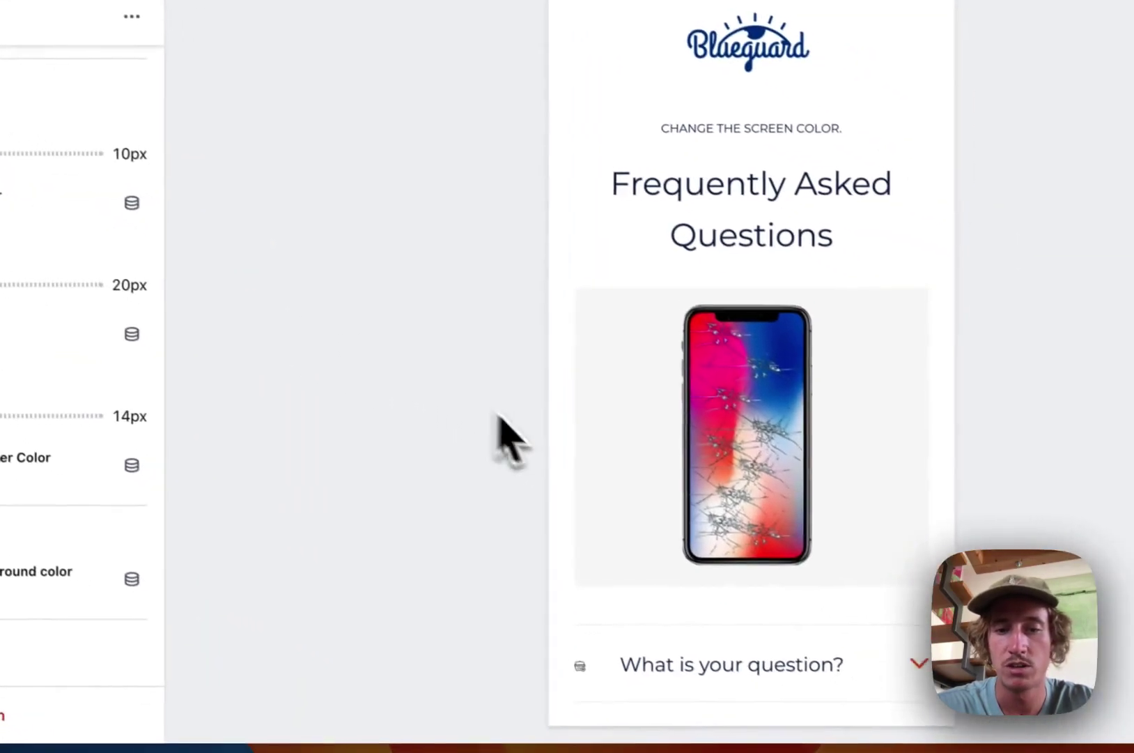
scroll(994, 617, down, 3)
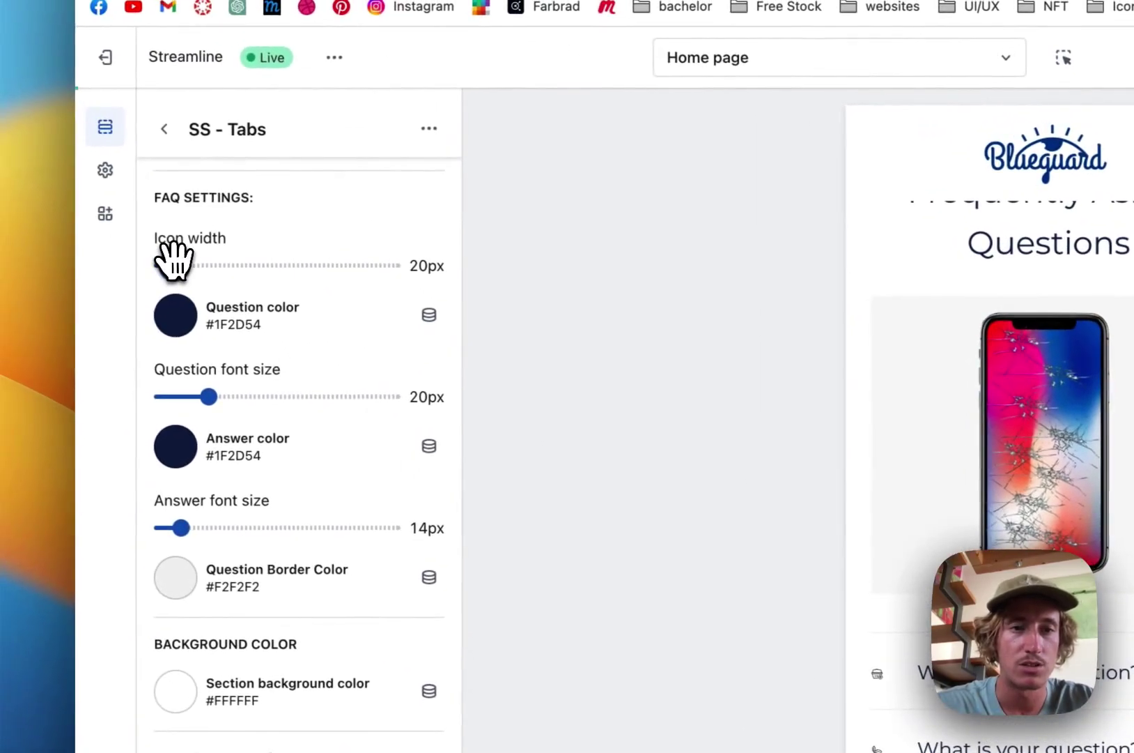
drag(172, 256, 184, 253)
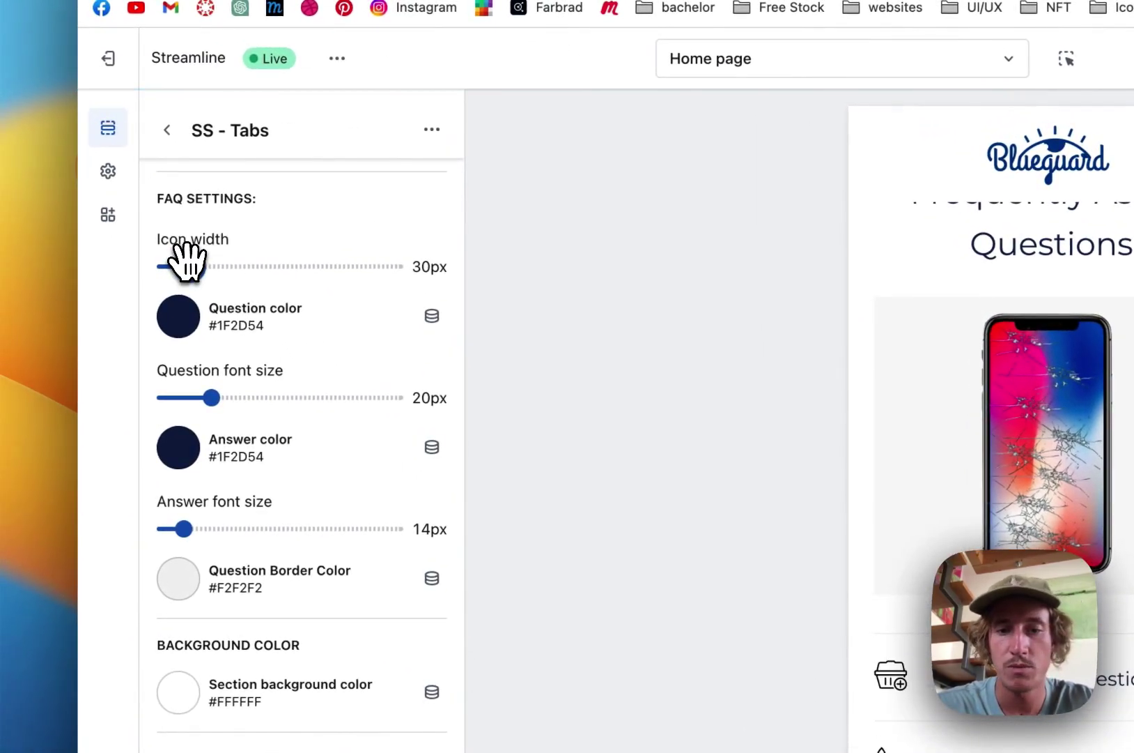
scroll(367, 375, down, 3)
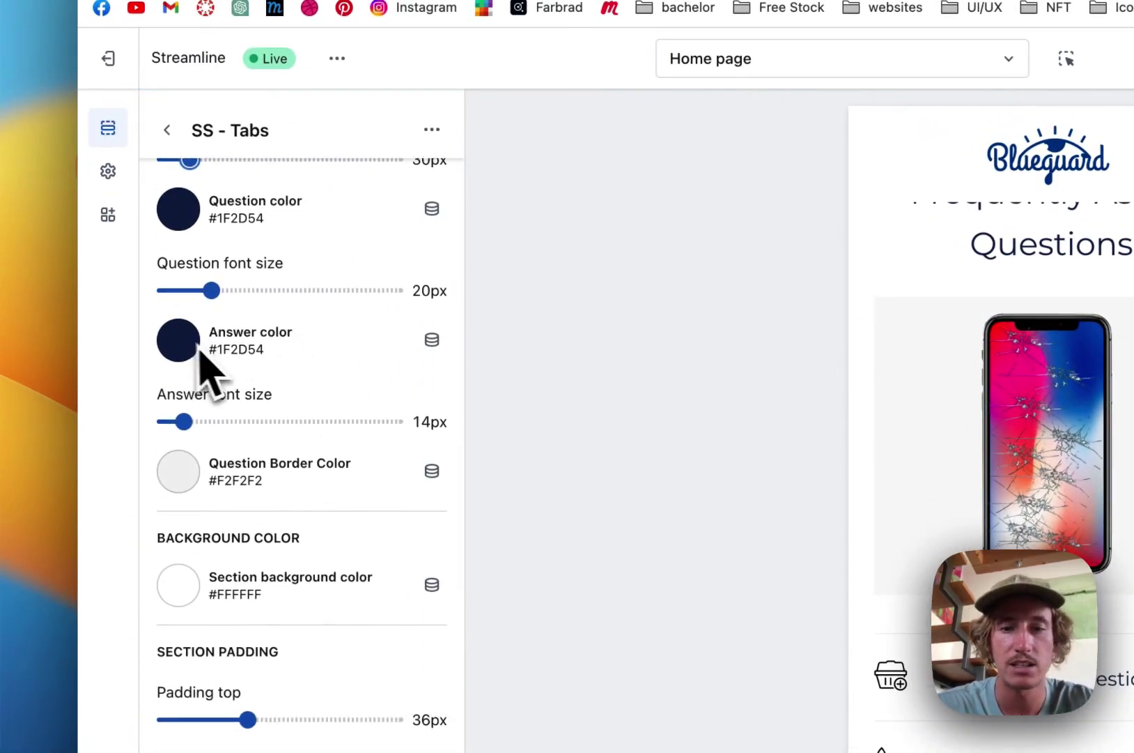
scroll(209, 463, down, 5)
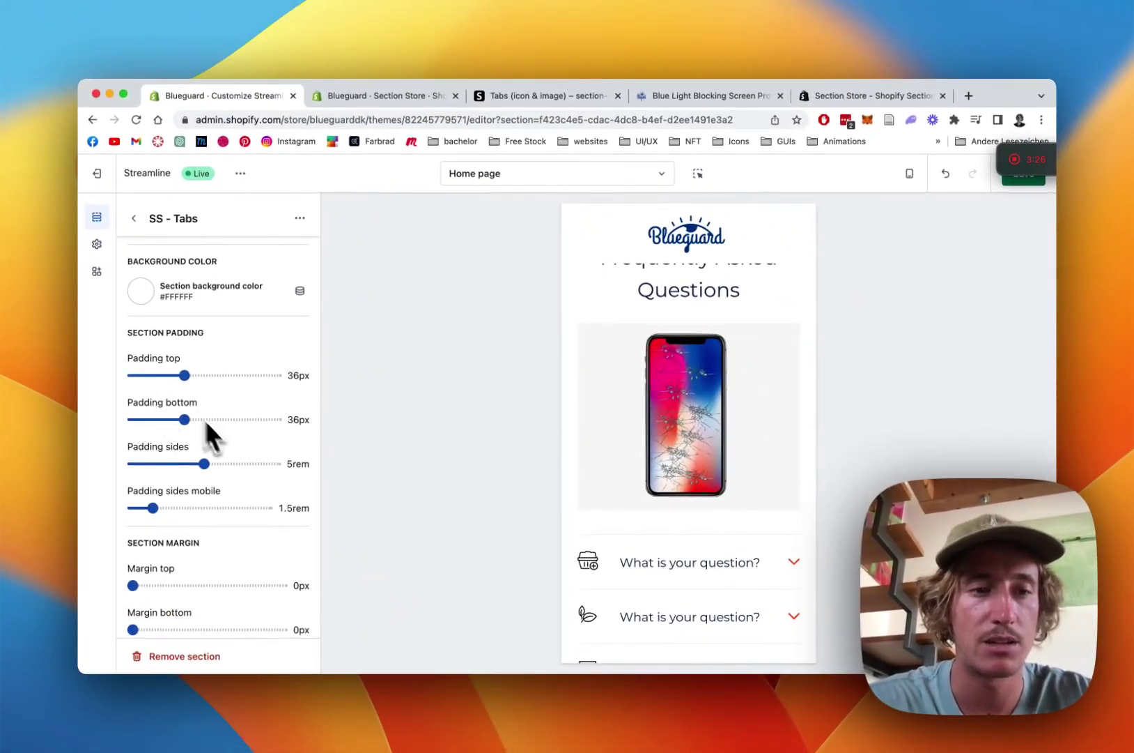
scroll(209, 424, down, 4)
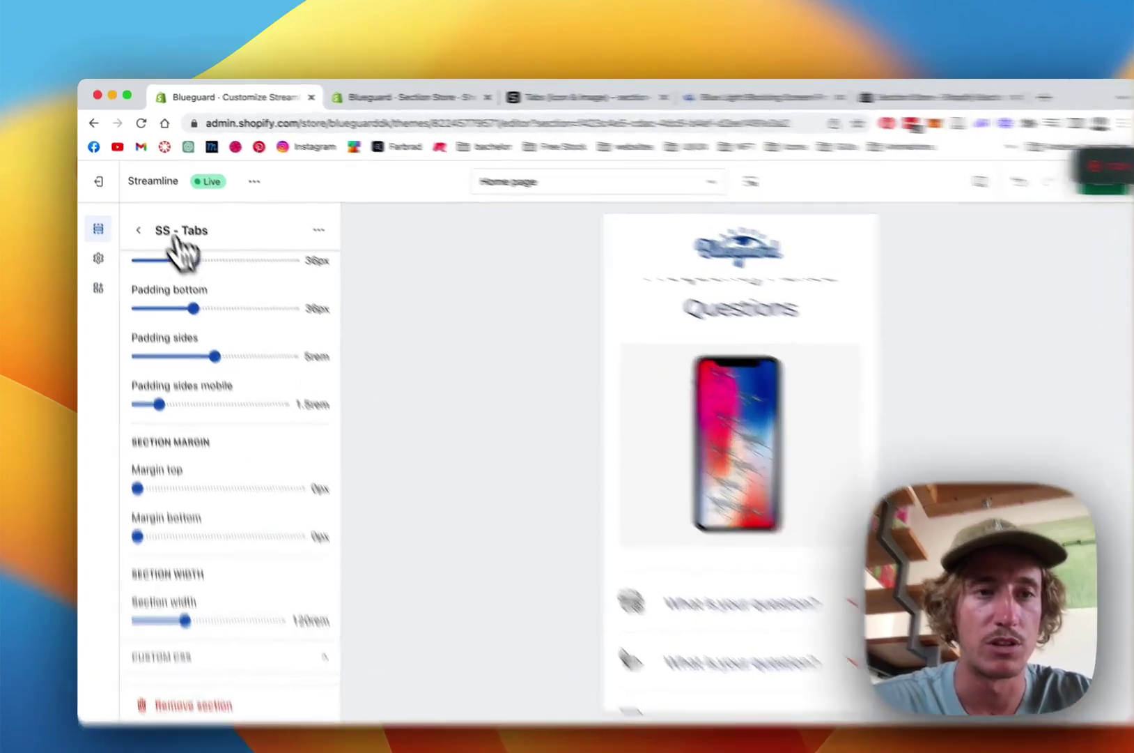
Switch the preview back to desktop width
click(161, 220)
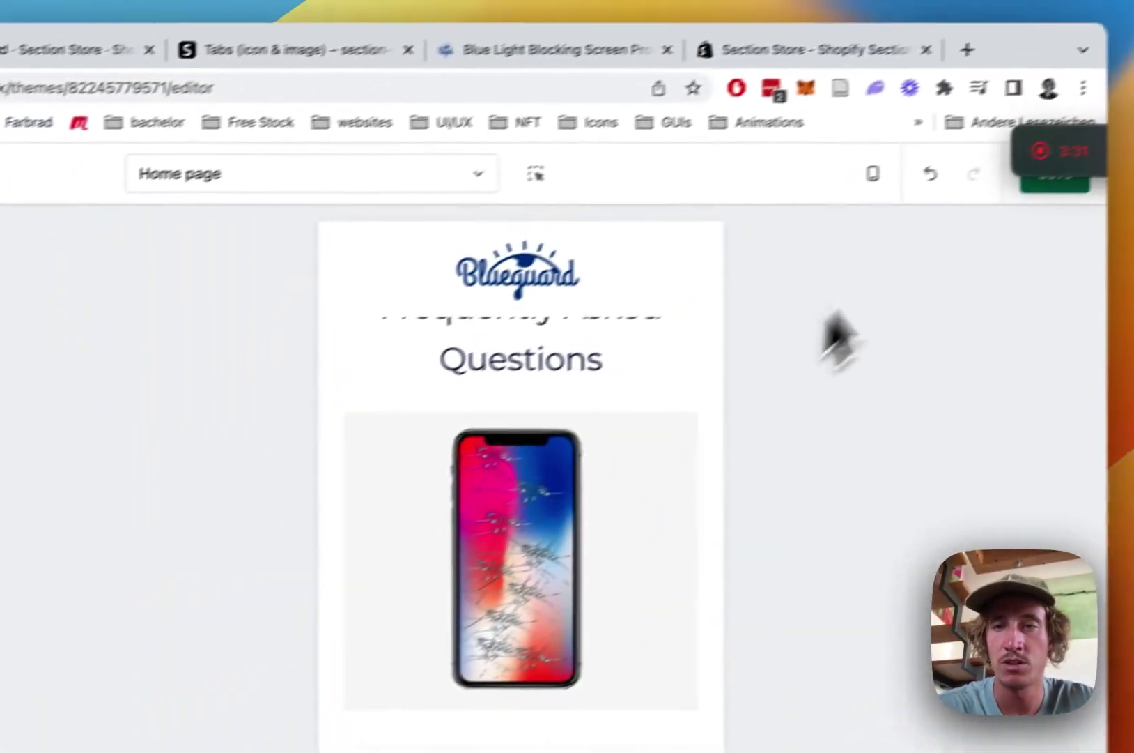
click(828, 194)
click(877, 248)
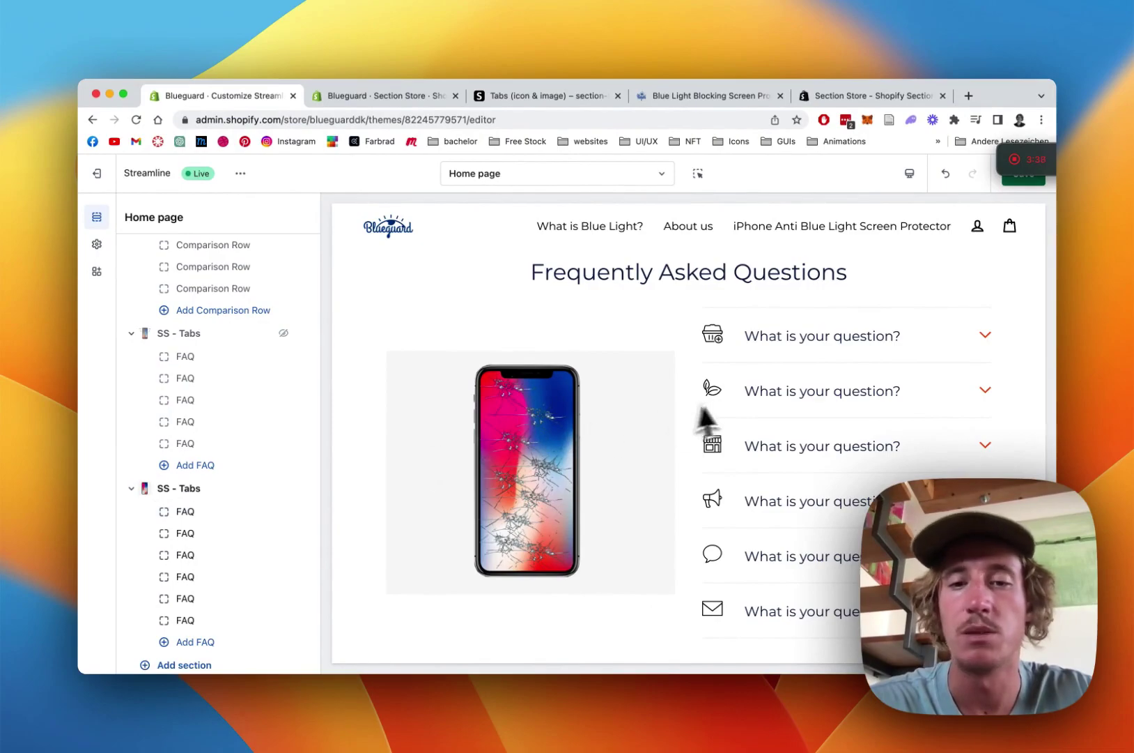
scroll(554, 360, down, 1)
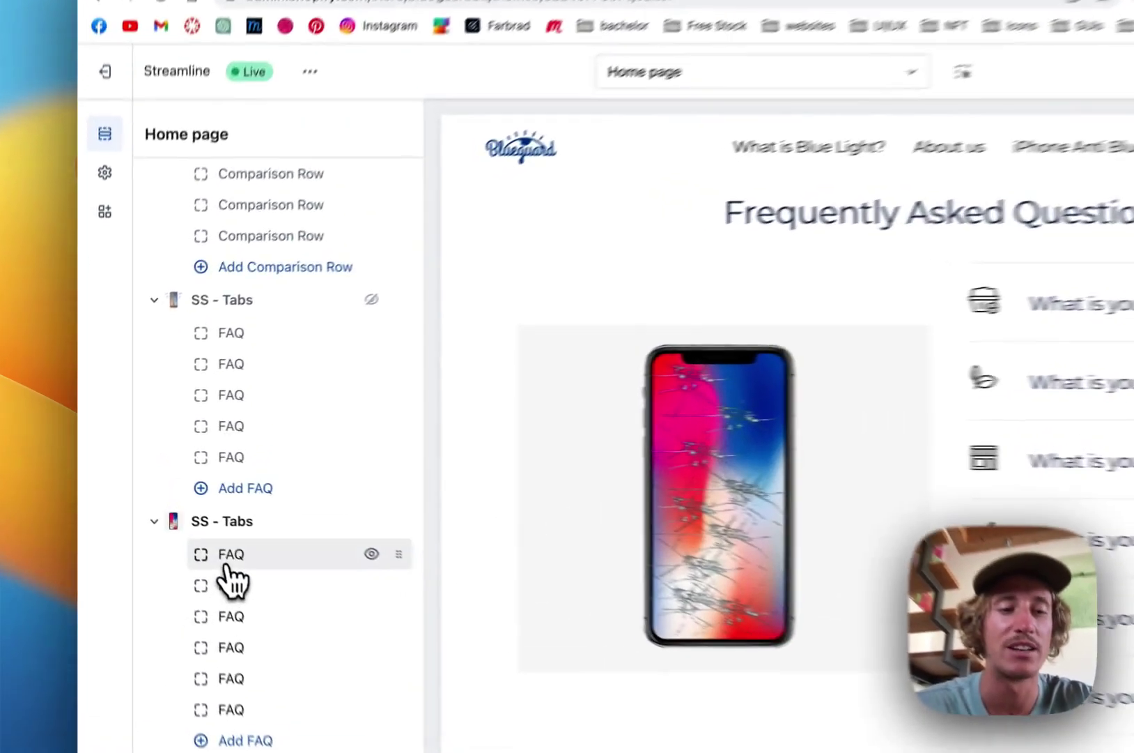
Give the first FAQ question a red (#FF5722) Globe icon
click(187, 554)
click(212, 183)
click(179, 584)
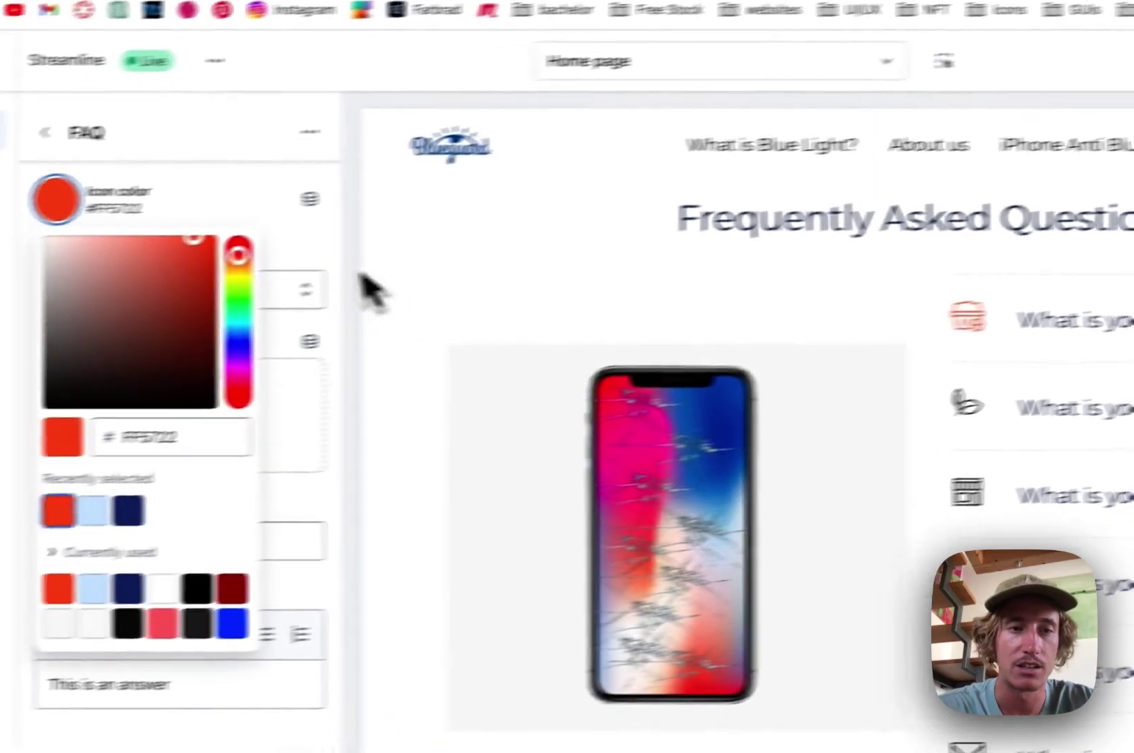
click(367, 287)
click(253, 286)
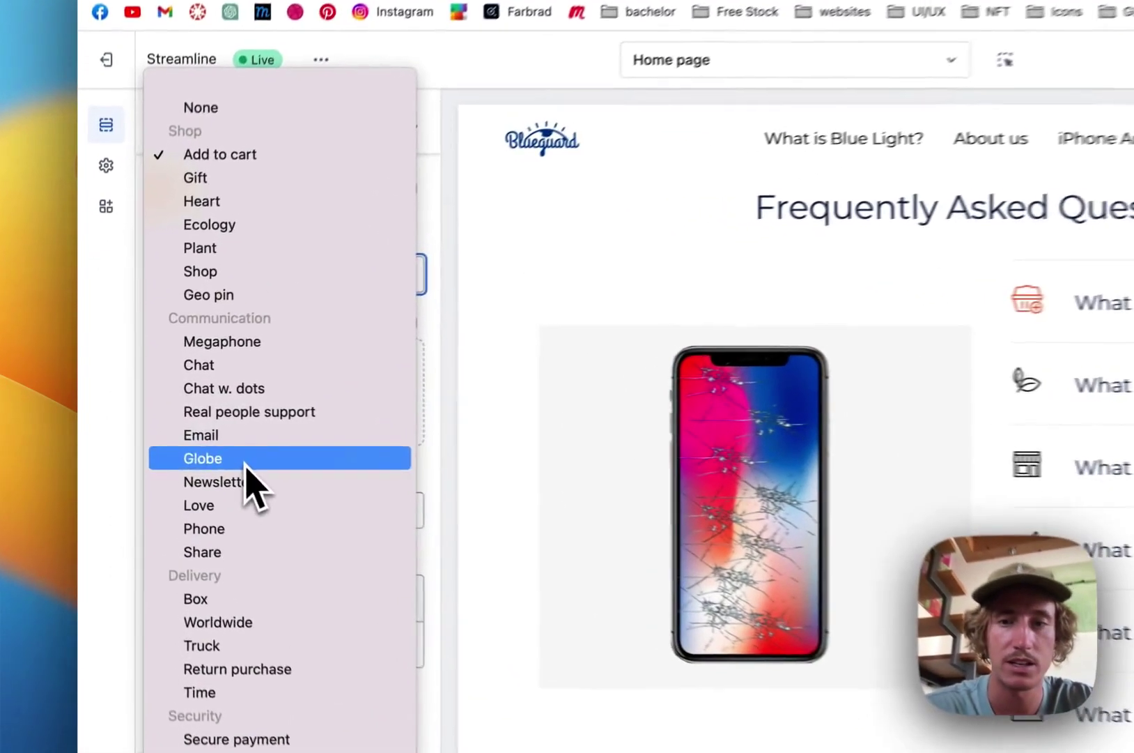
click(192, 444)
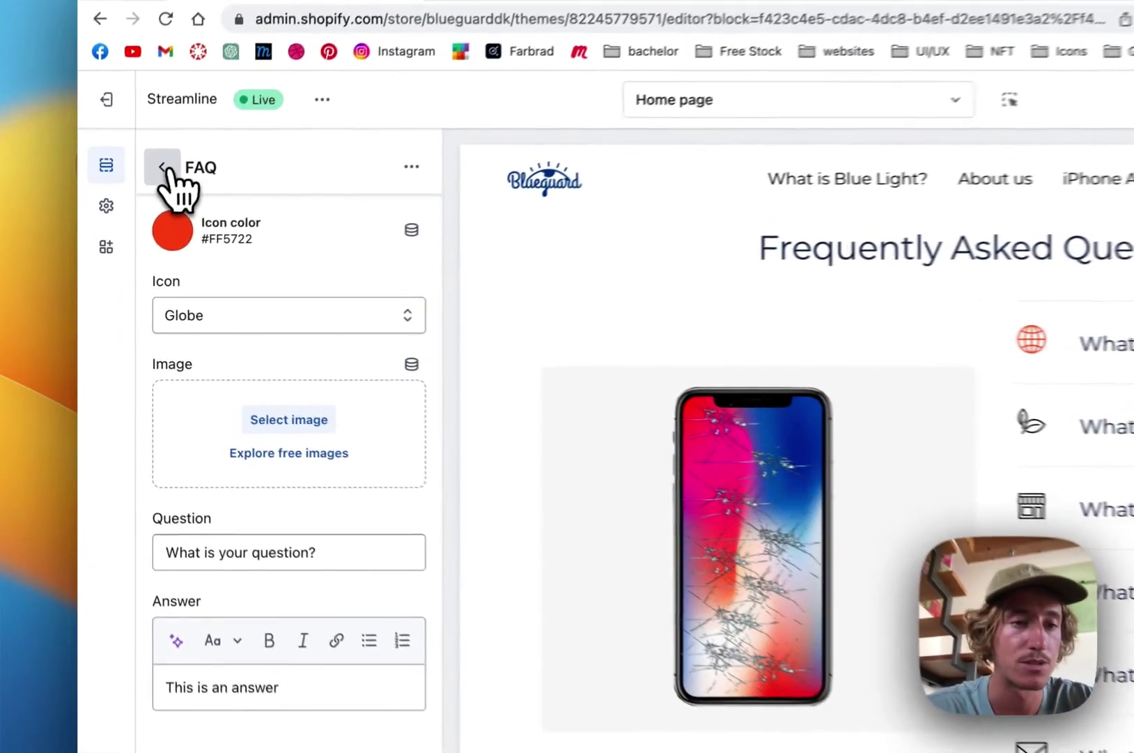
click(135, 218)
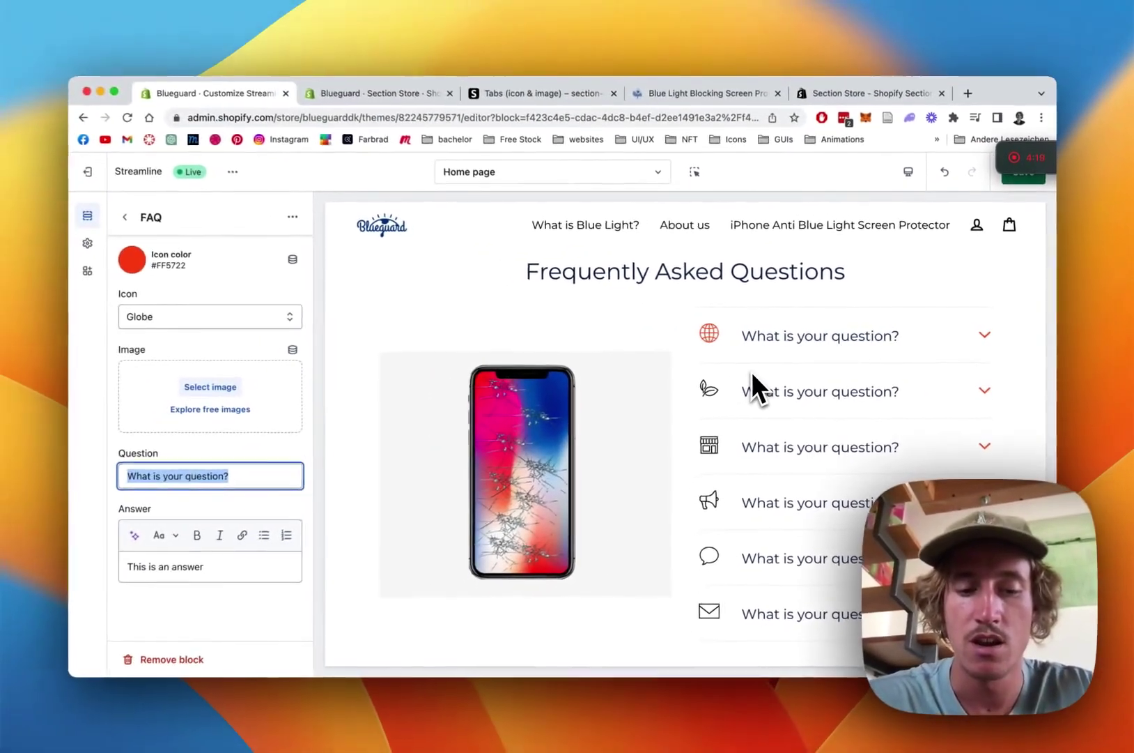
Change the first FAQ question to 'Available worldwide?'
text(Avaival)
key(BackSpace)
key(BackSpace)
key(BackSpace)
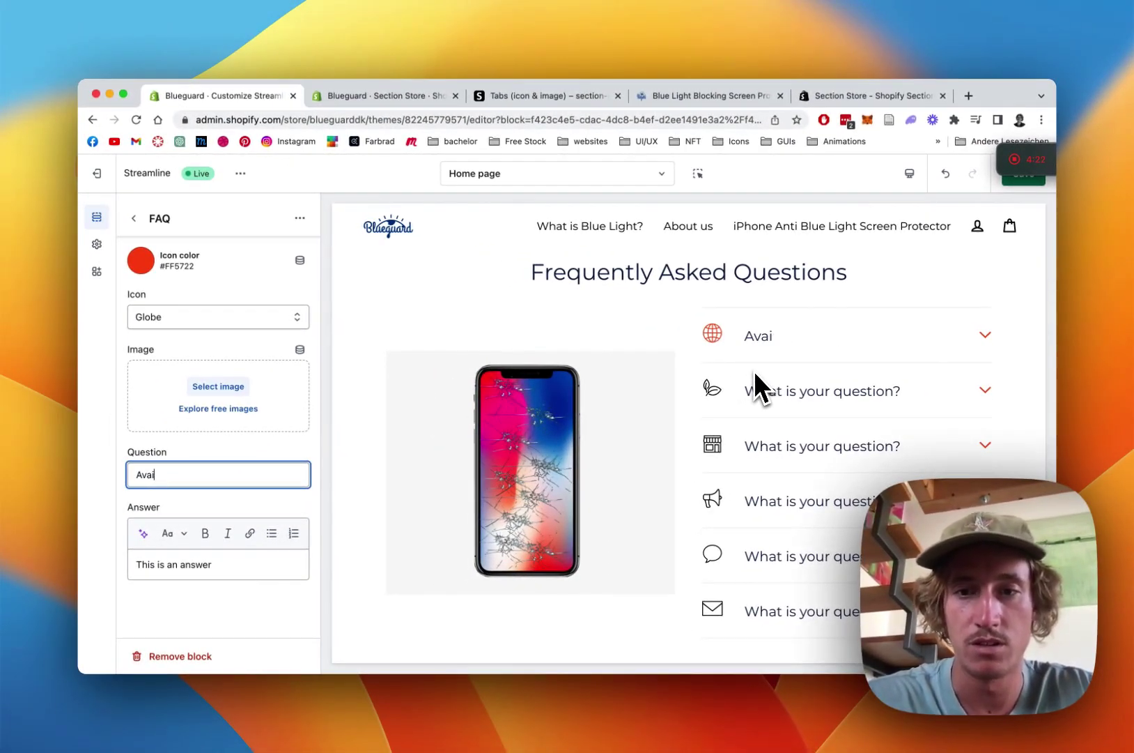
text(lable world)
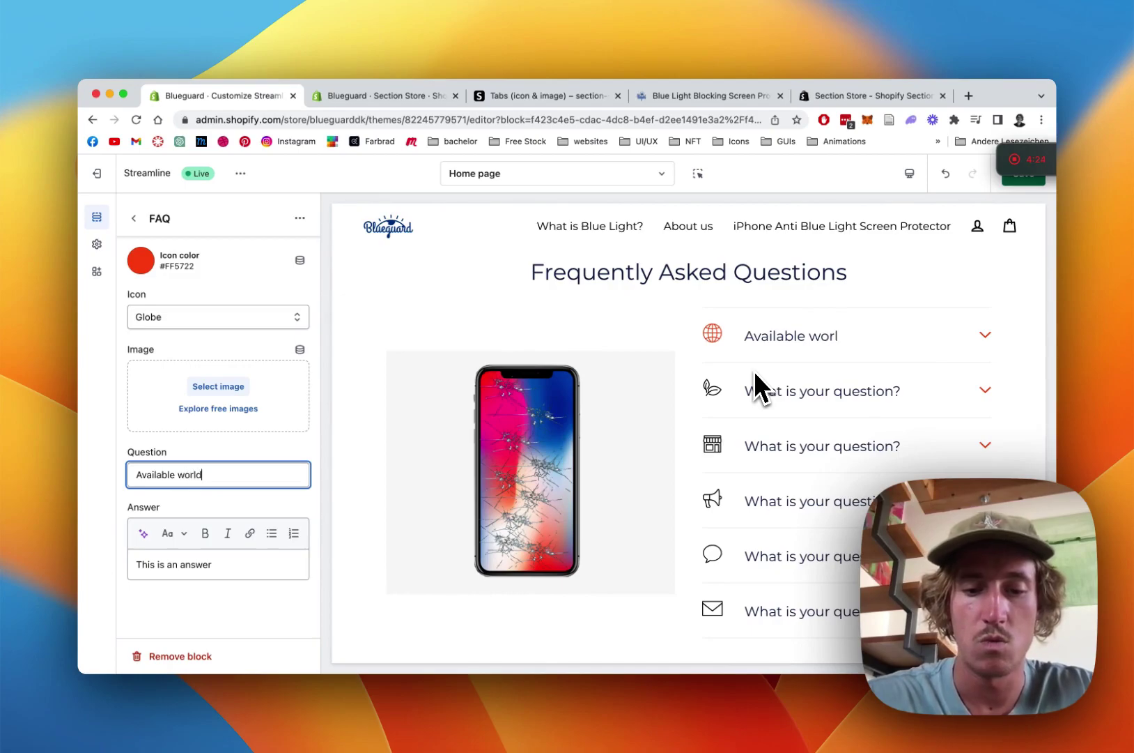
text(wide?)
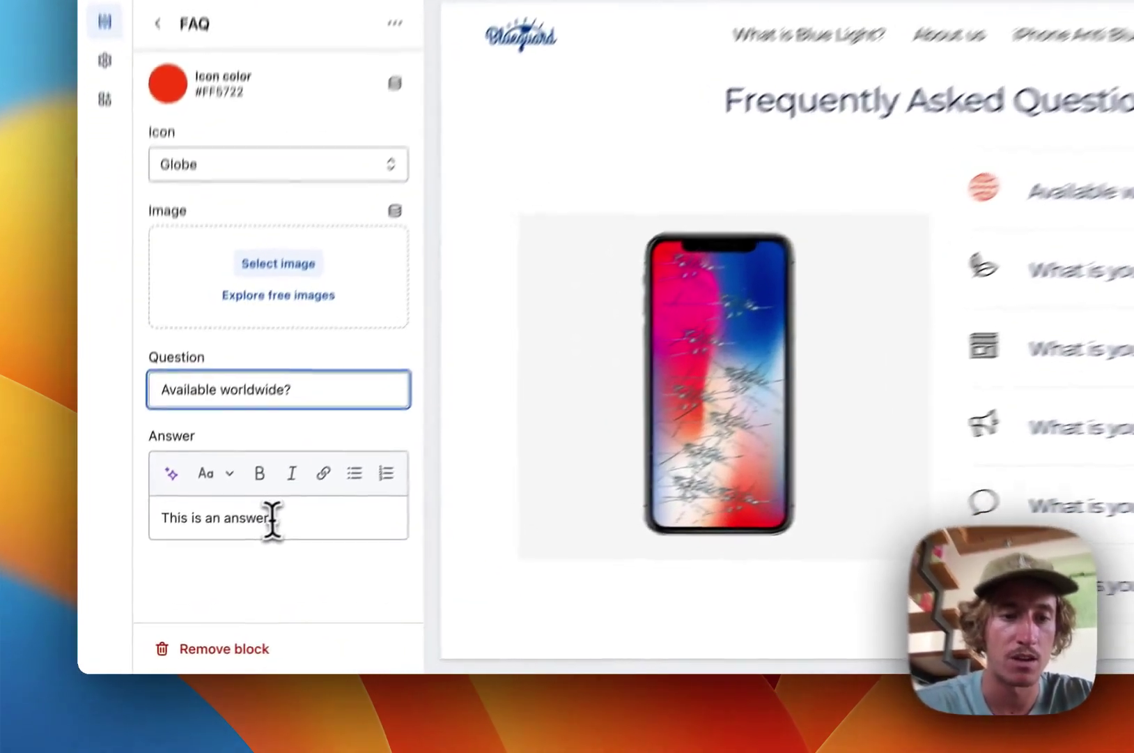
Replace the placeholder answer text with 'This it is'
drag(213, 566, 112, 573)
text(This )
text(is it)
key(BackSpace)
key(BackSpace)
key(BackSpace)
key(BackSpace)
key(BackSpace)
text(t is.)
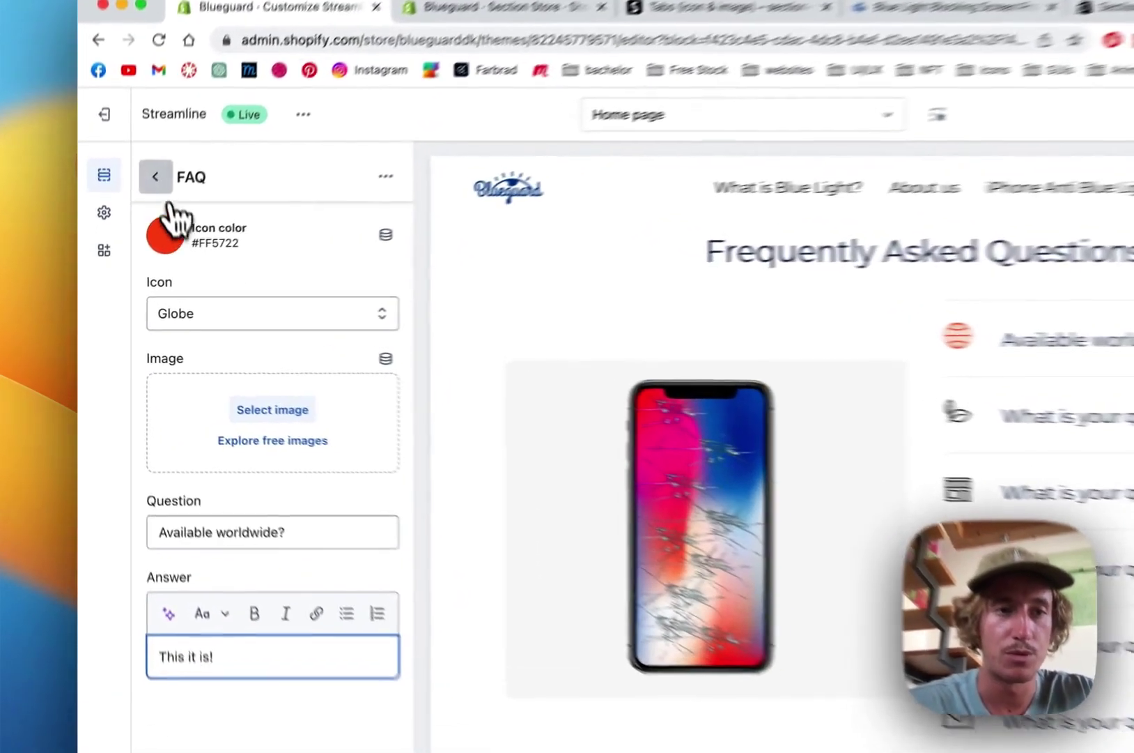
Hide the second SS - Tabs section, then reload the live Blueguard storefront
click(133, 218)
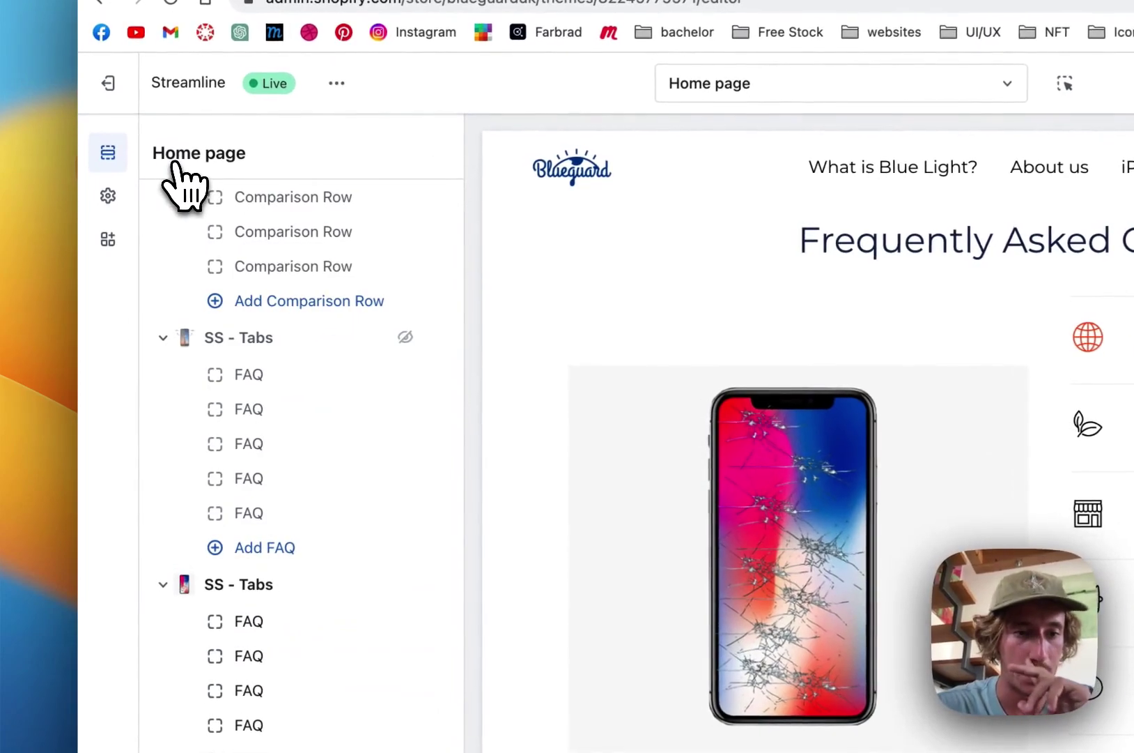
click(406, 586)
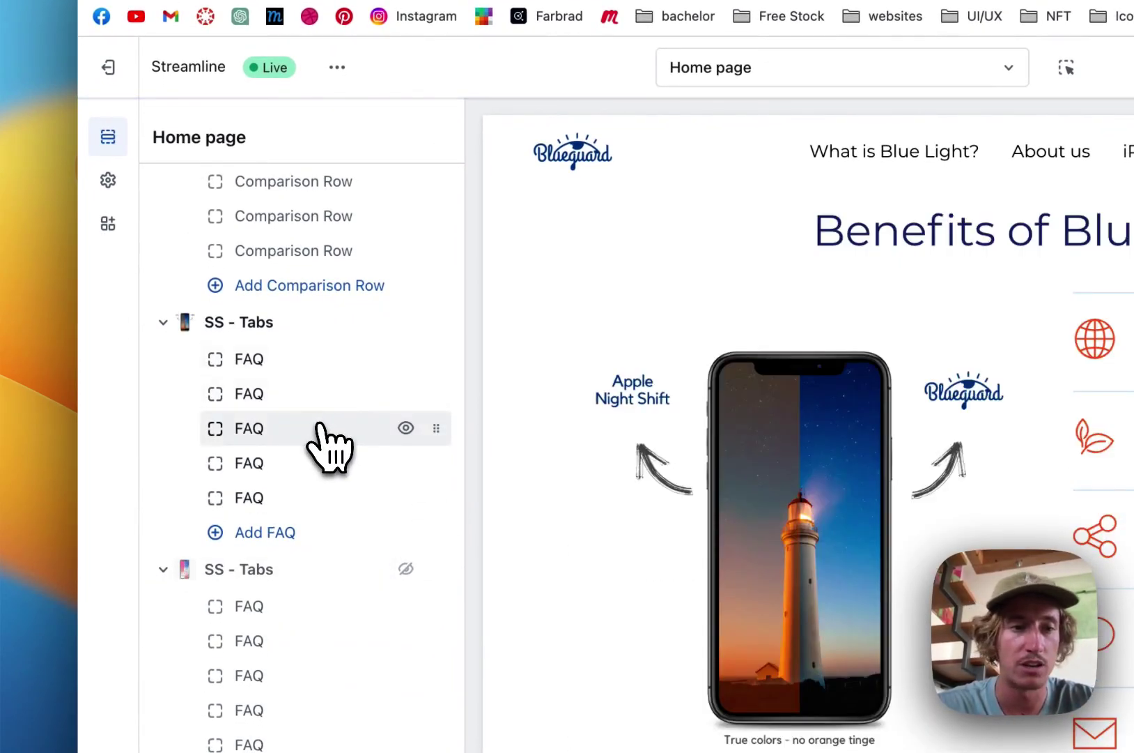
click(321, 439)
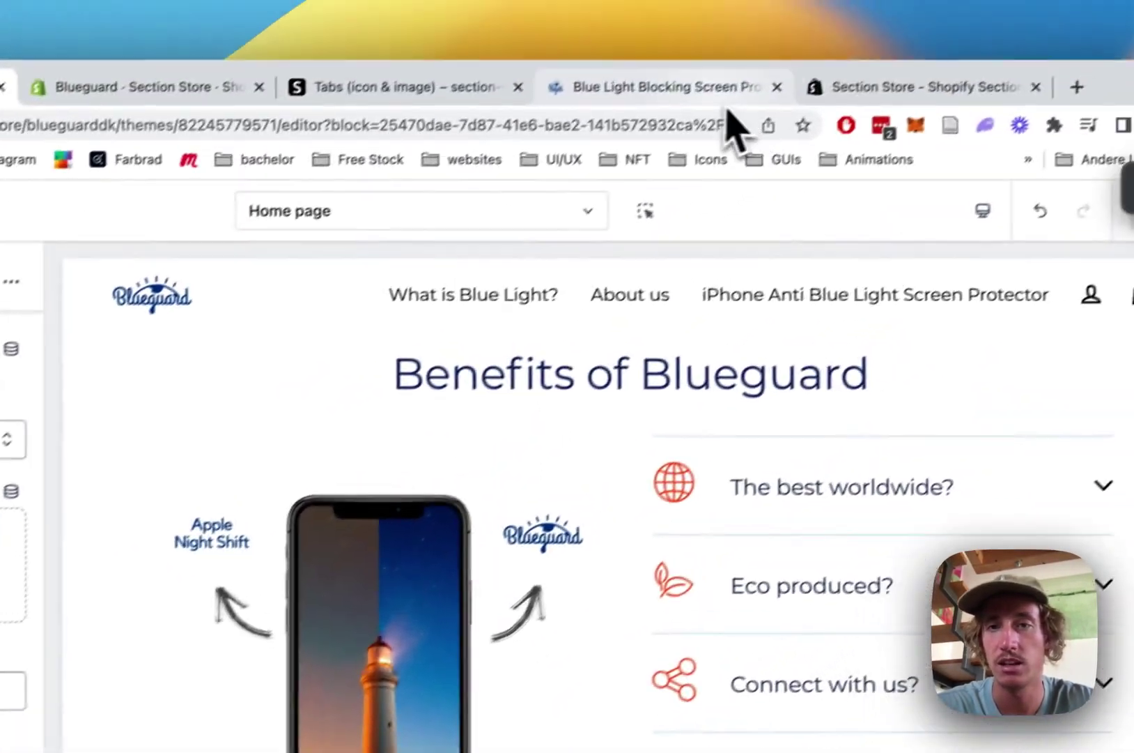
click(864, 0)
key(super+r)
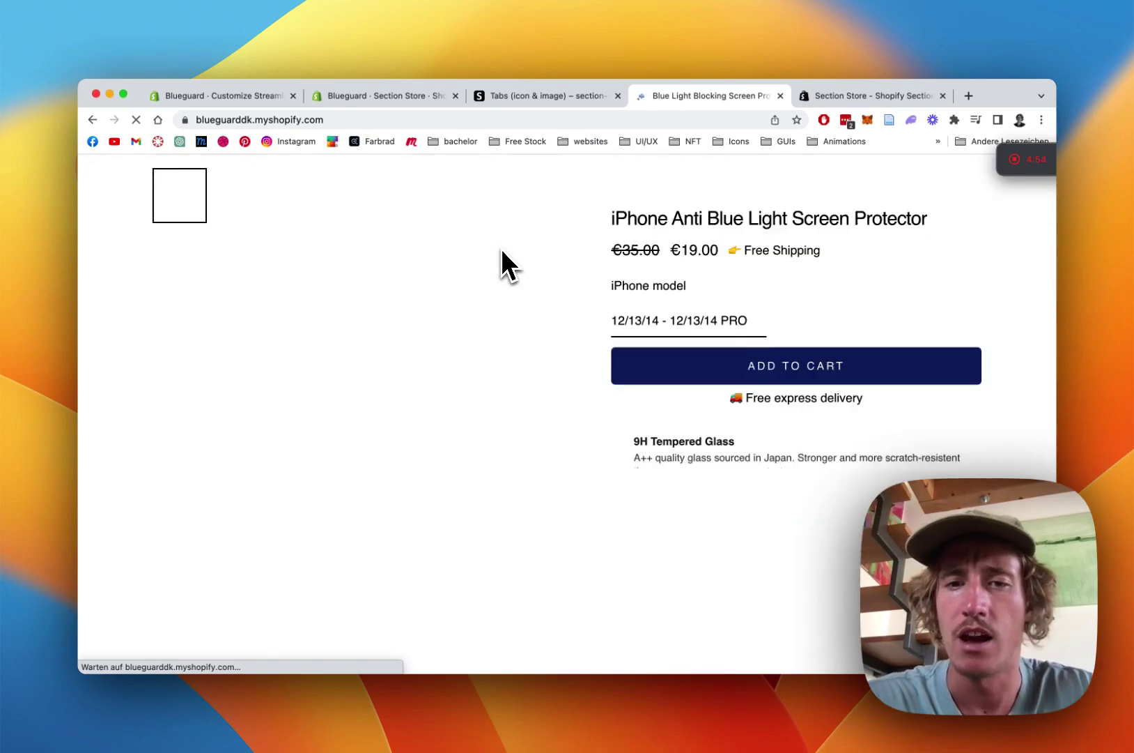
Scroll to Benefits of Blueguard and expand then collapse 'Eco produced?' and 'The best worldwide?'
scroll(501, 248, down, 15)
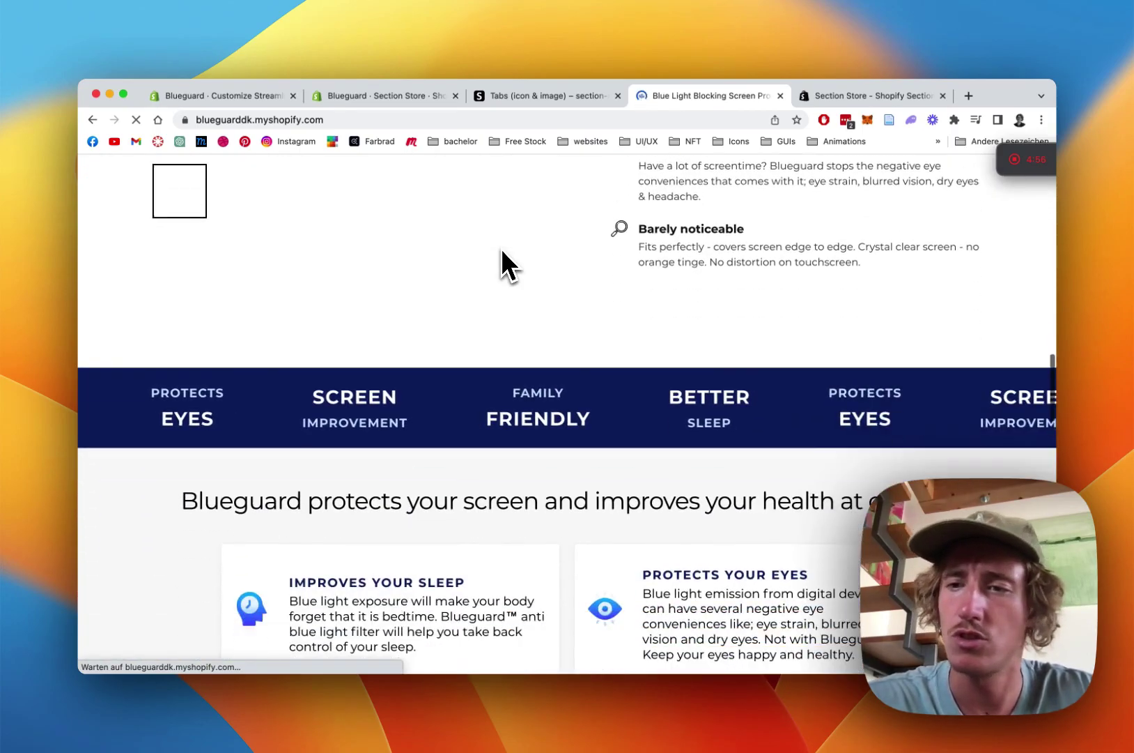
scroll(501, 248, down, 15)
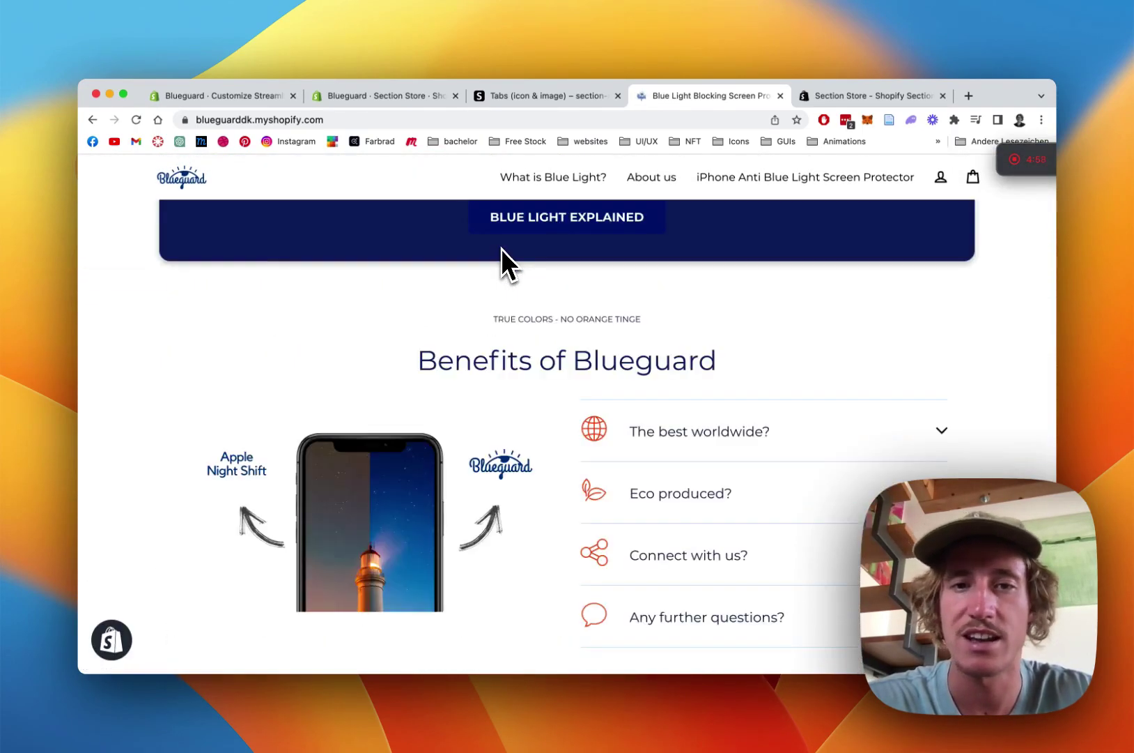
scroll(501, 248, down, 3)
click(942, 333)
click(875, 321)
click(872, 230)
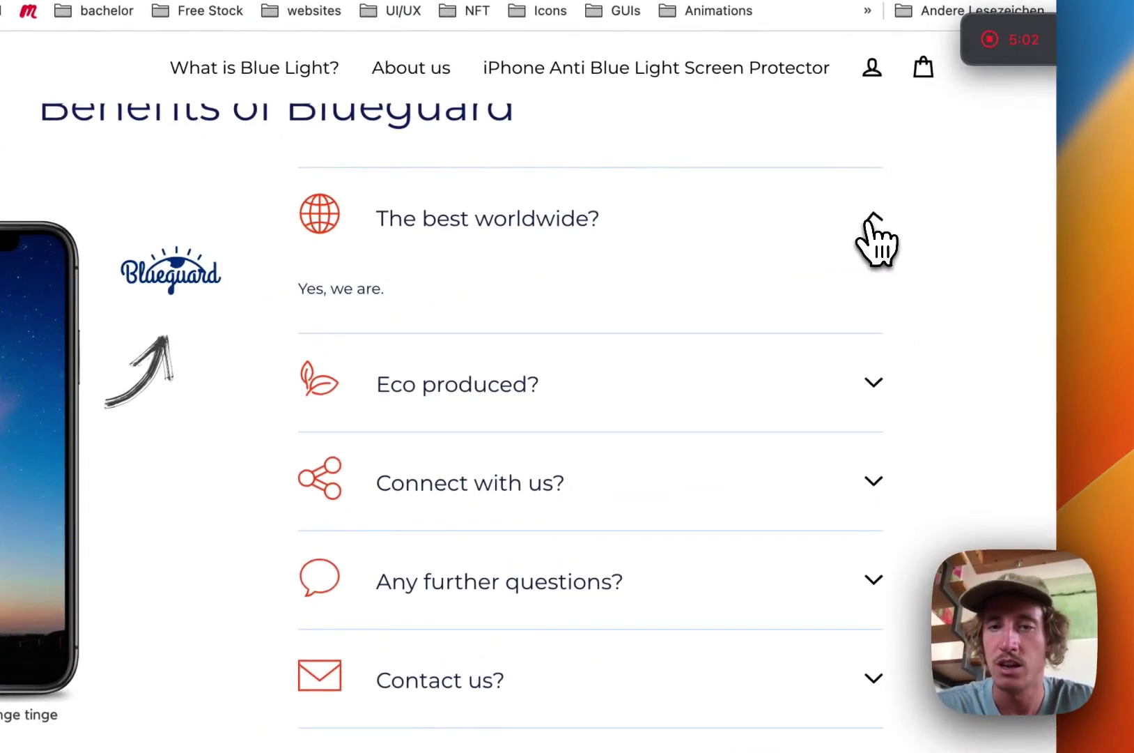
click(867, 226)
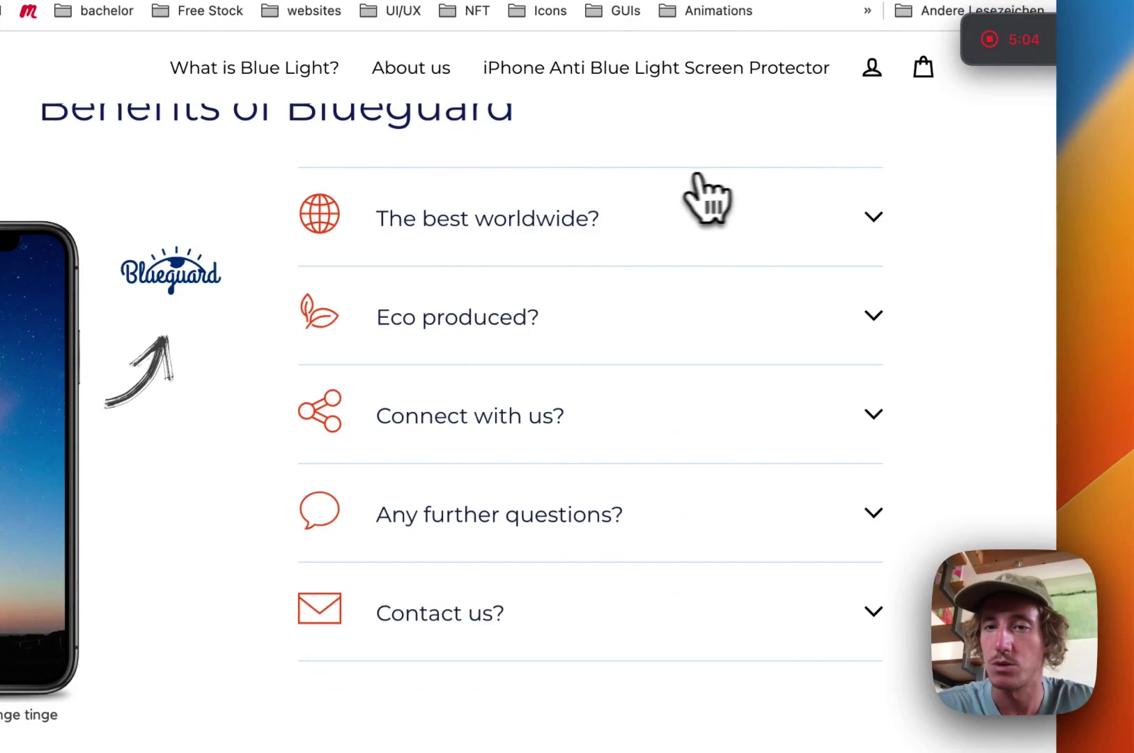
Expand and collapse the 'Connect with us?' and 'Contact us?' answers
click(875, 414)
click(873, 414)
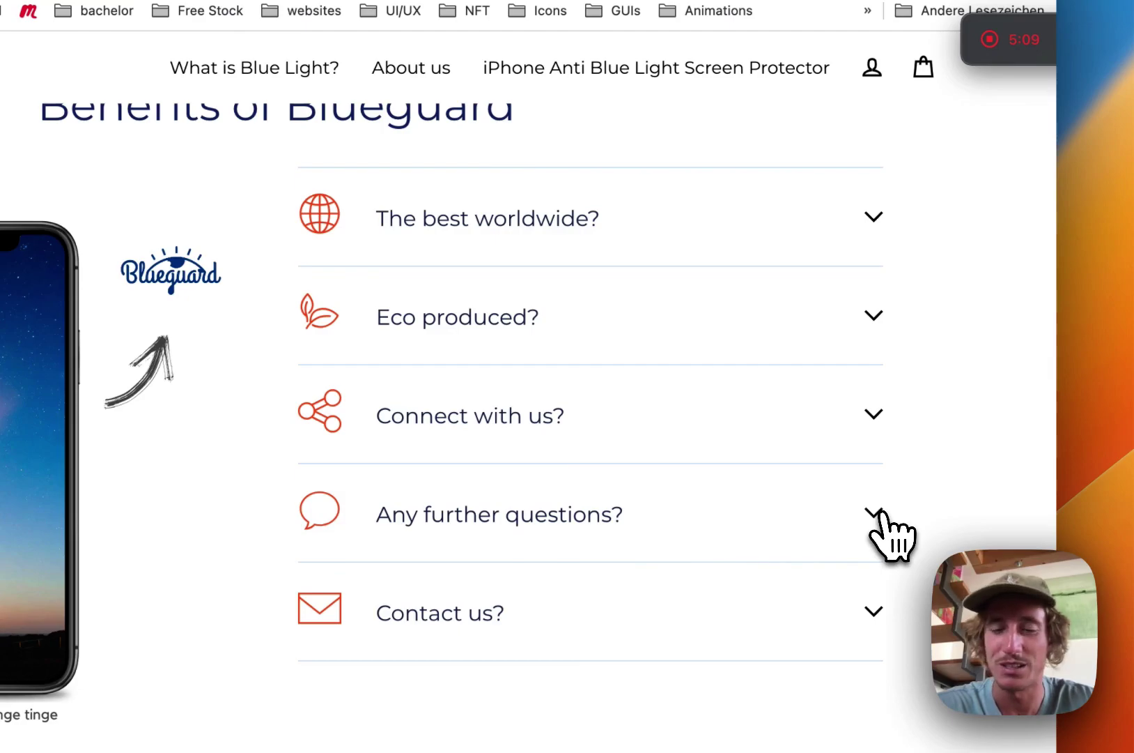
click(875, 621)
click(875, 624)
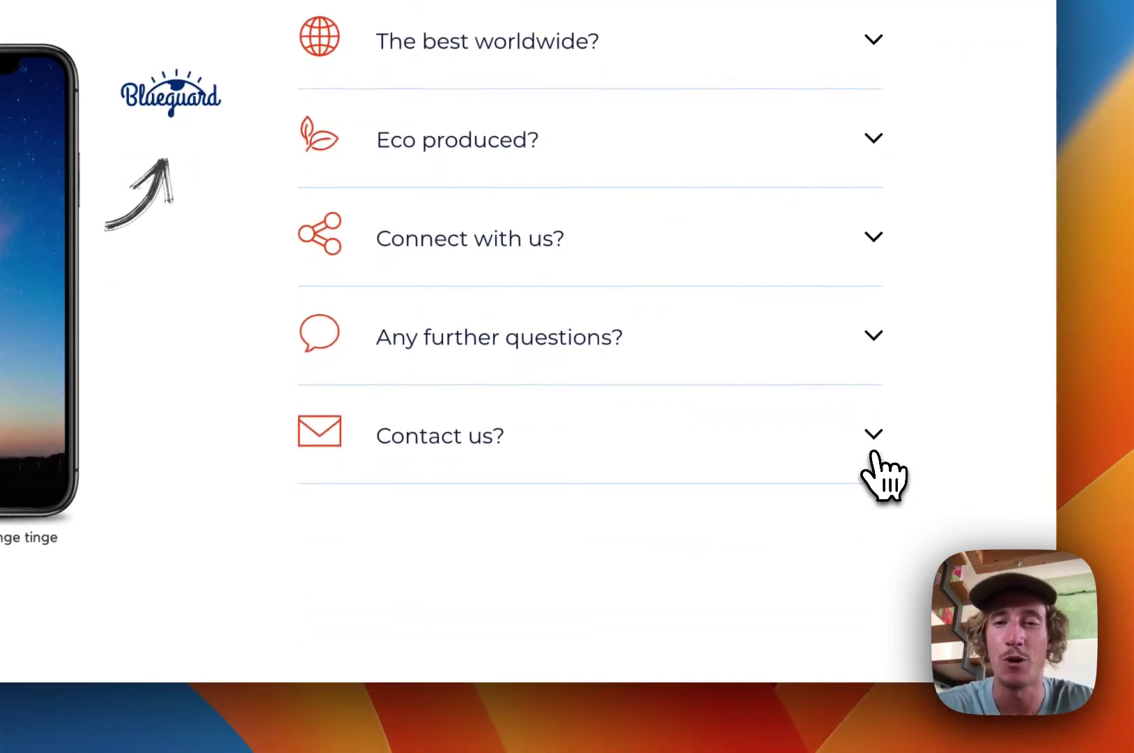
scroll(881, 474, up, 3)
scroll(881, 474, down, 1)
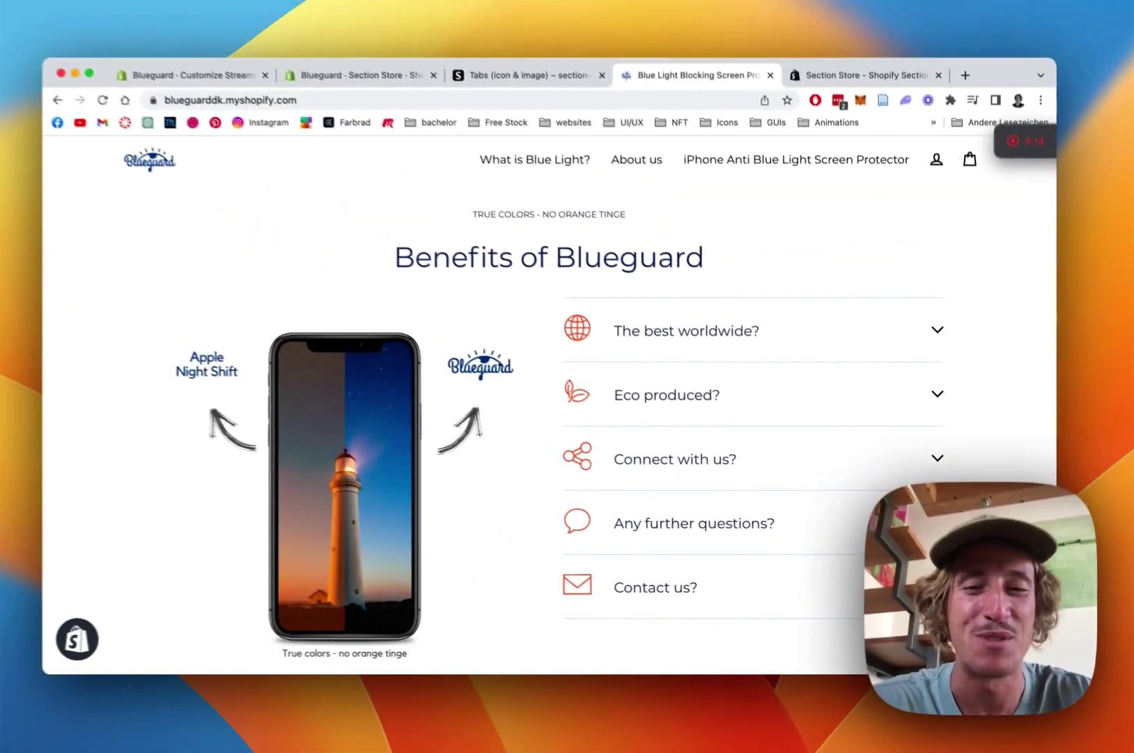